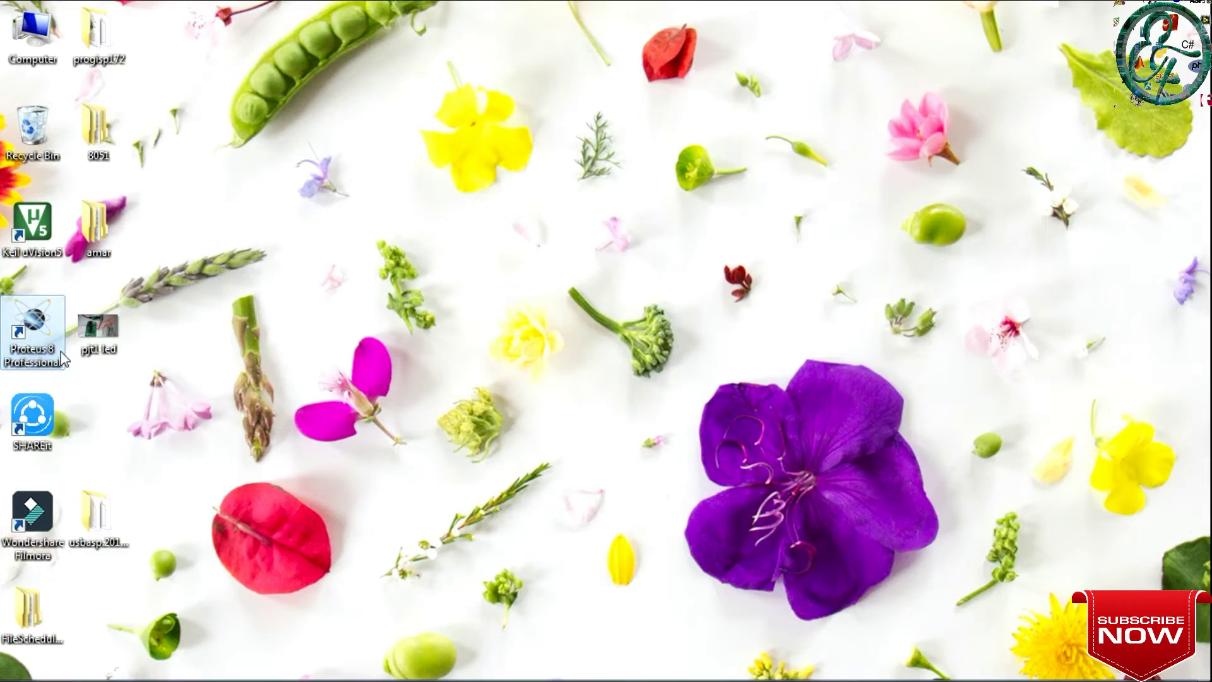
Step: Start Proteus 8 Professional, maximize its window and open a blank schematic capture sheet
click(130, 322)
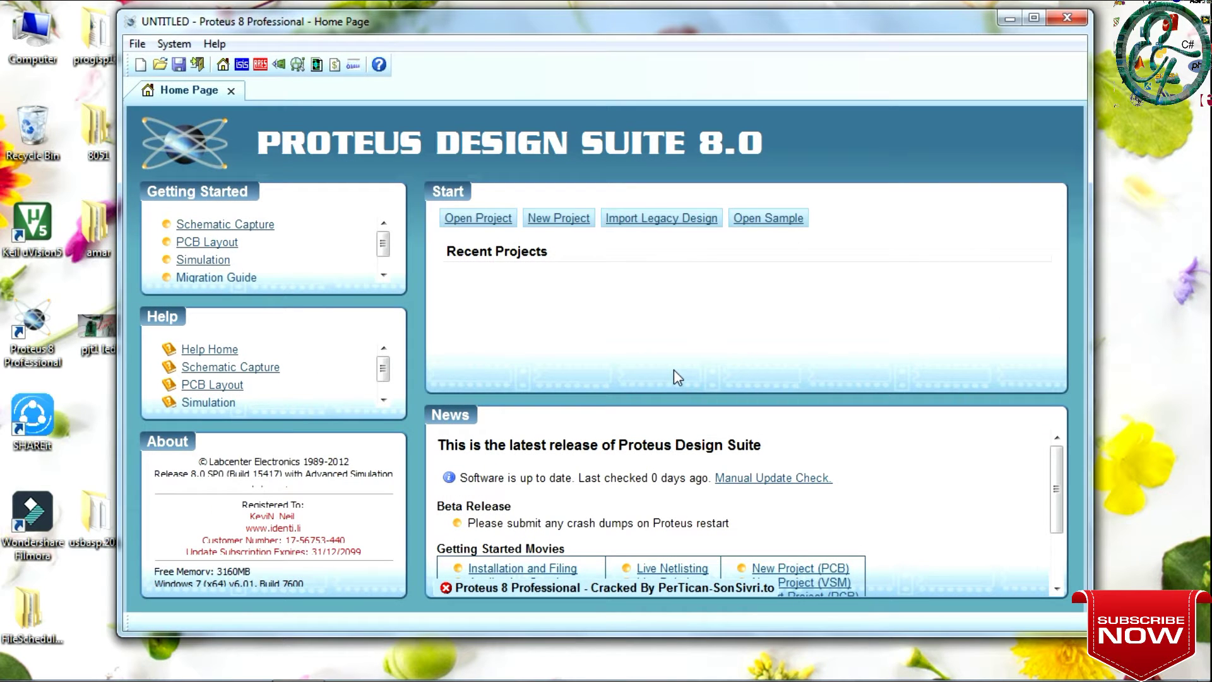
click(1034, 17)
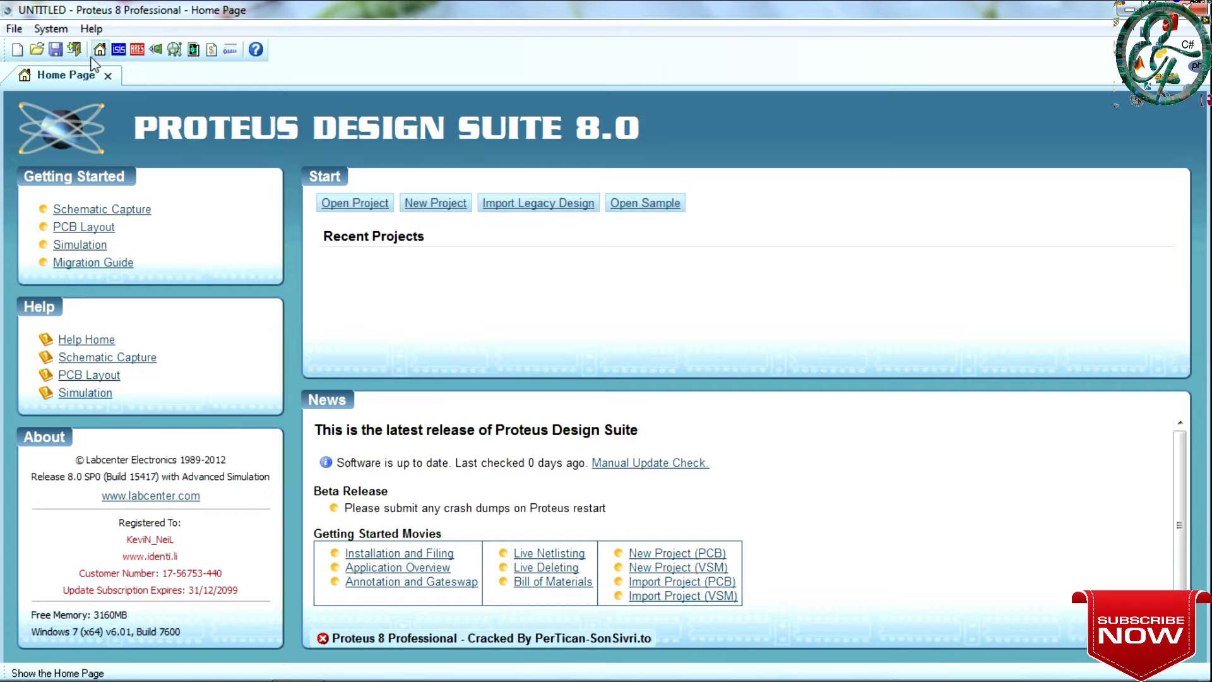
click(122, 50)
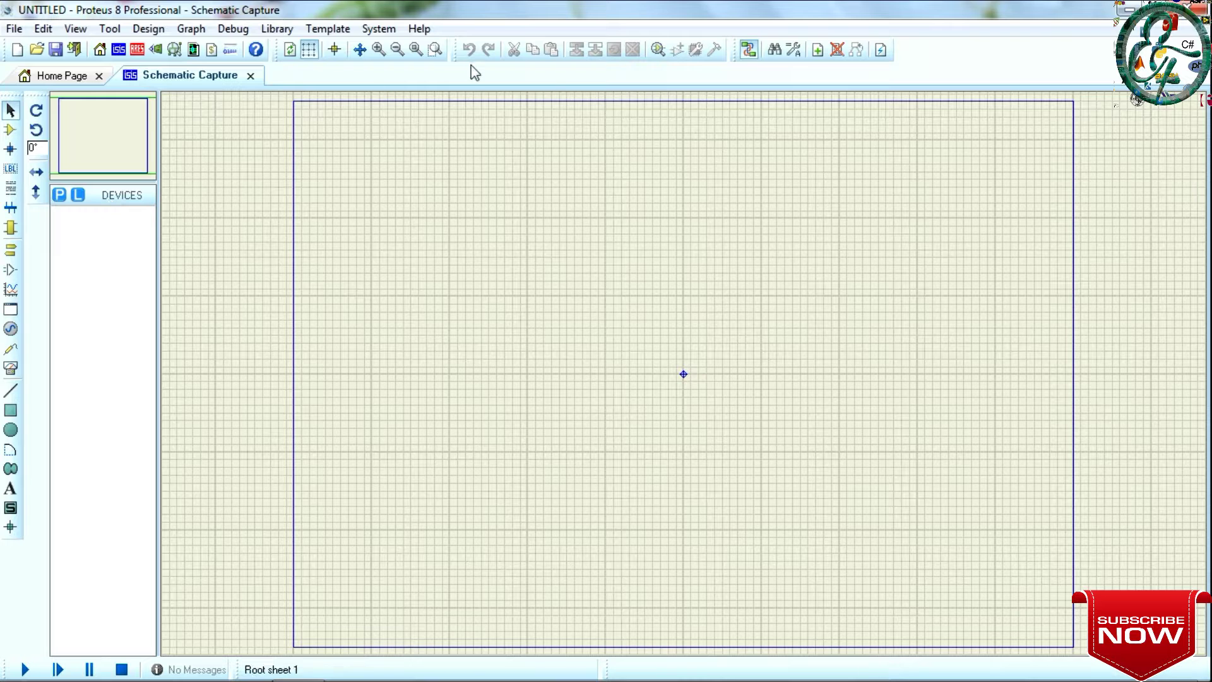
Step: Search the device library for 89c52 and add the AT89C52 microcontroller to the device list
click(658, 50)
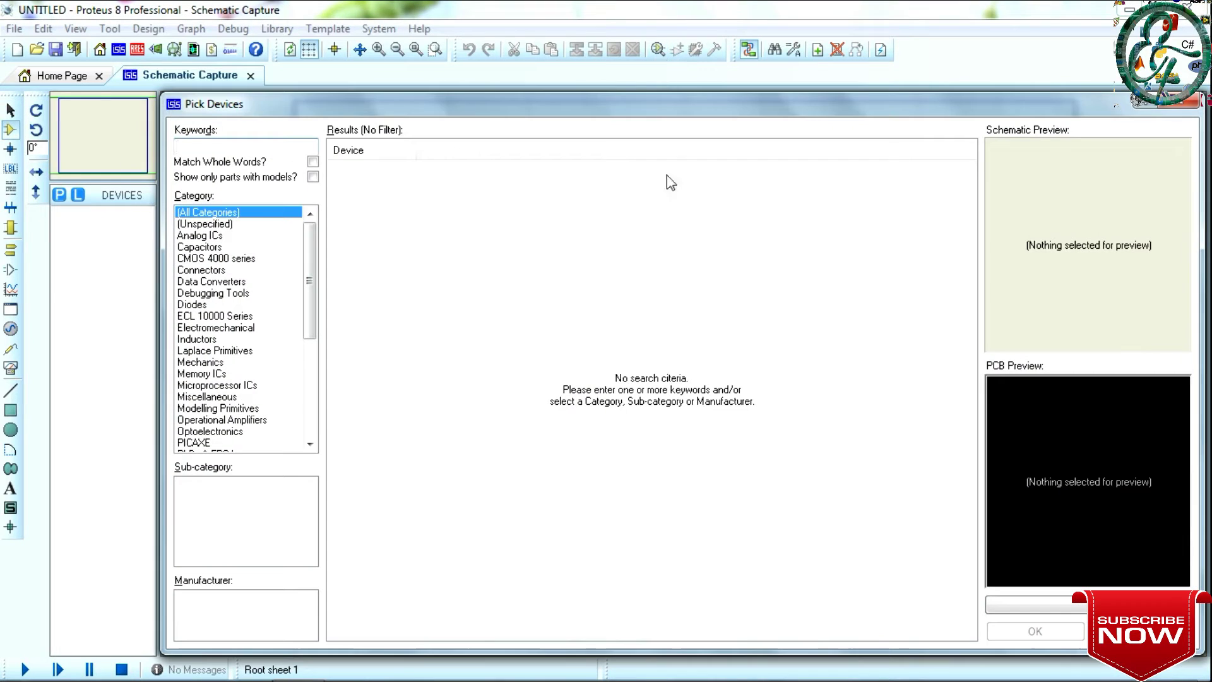
text(8)
key(BackSpace)
text(89)
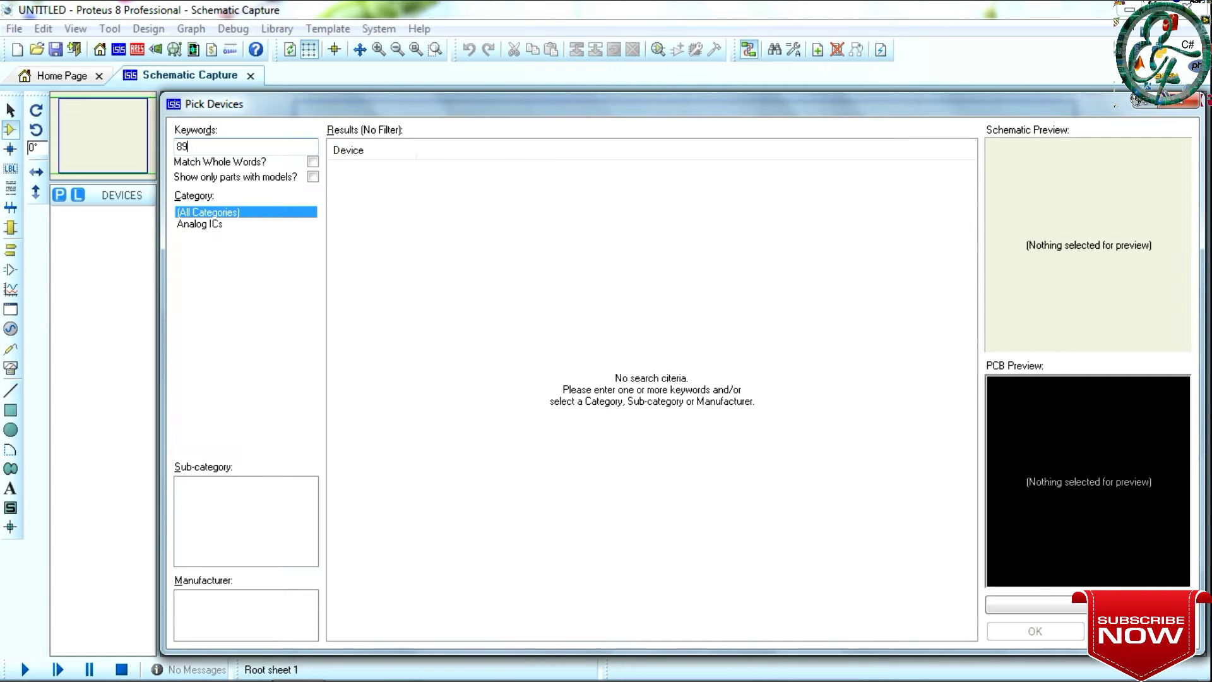
text(c52)
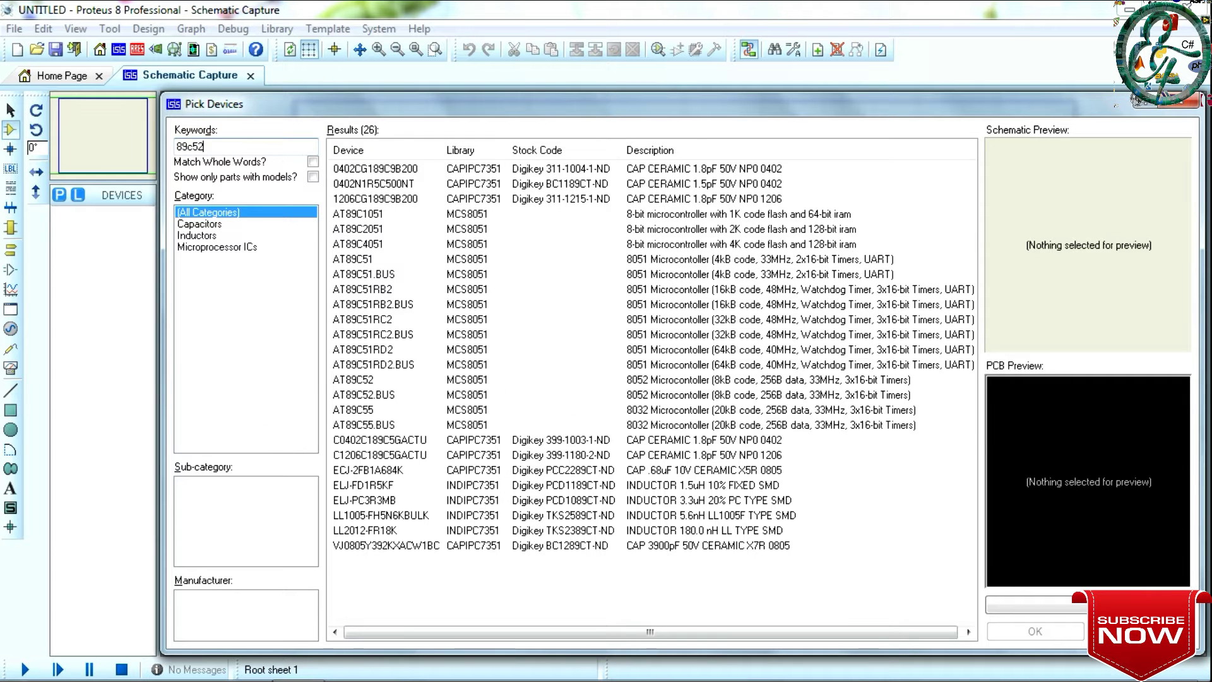
click(438, 169)
click(1036, 632)
Step: Place the AT89C52 in the upper middle part of the schematic sheet
click(120, 213)
click(528, 248)
click(522, 197)
Step: Search the device library for led and pick the LED-BIGY model from the animated LEDs
click(660, 51)
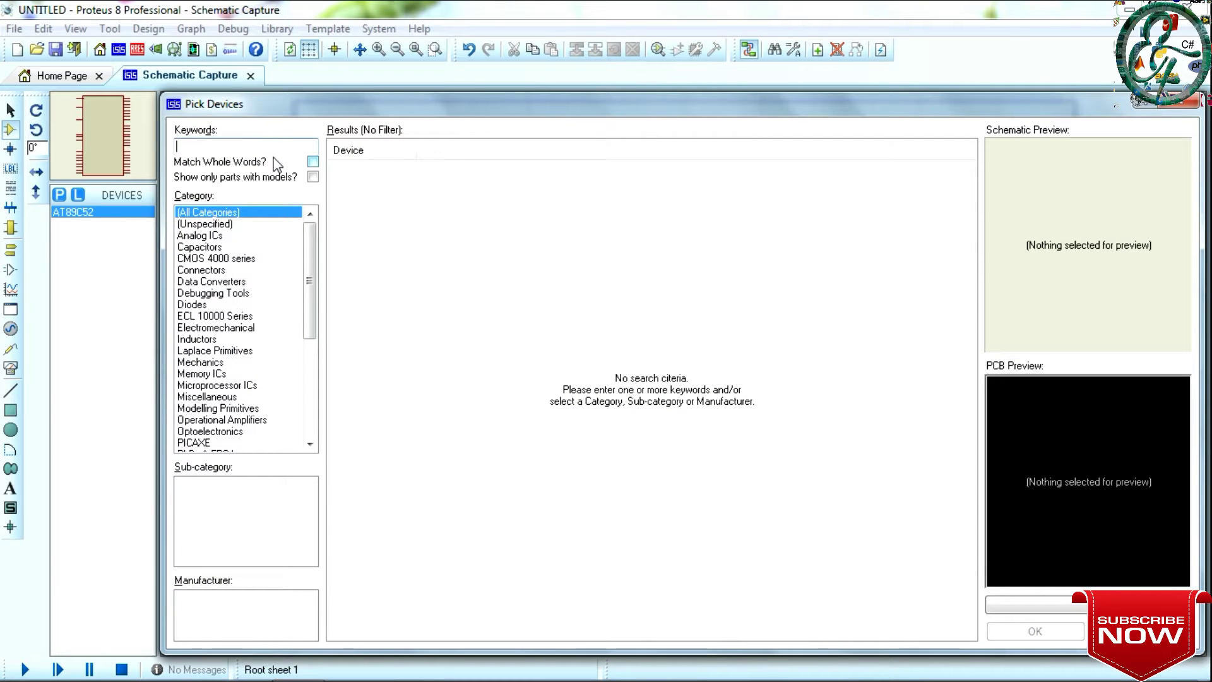
text(led)
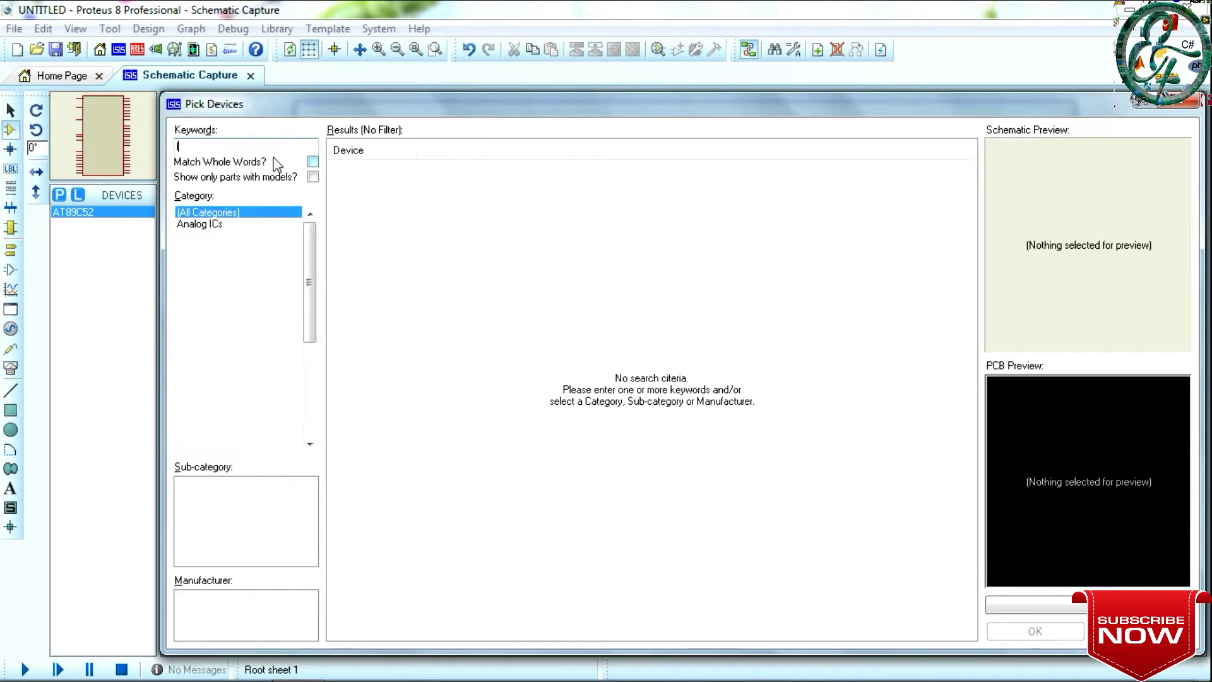
key(Down)
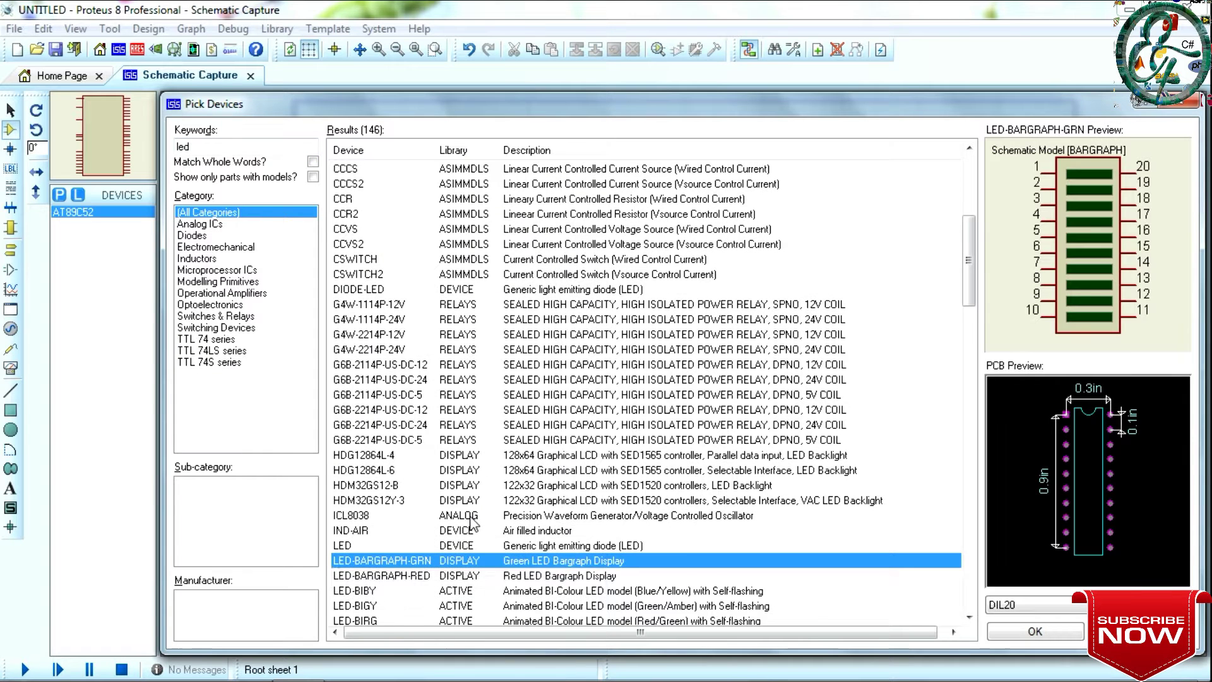
scroll(470, 523, down, 5)
key(Down)
key(Down)
key(Down)
key(Down)
key(Down)
key(Down)
key(Down)
key(Down)
key(Down)
key(Down)
key(Down)
key(Down)
key(Down)
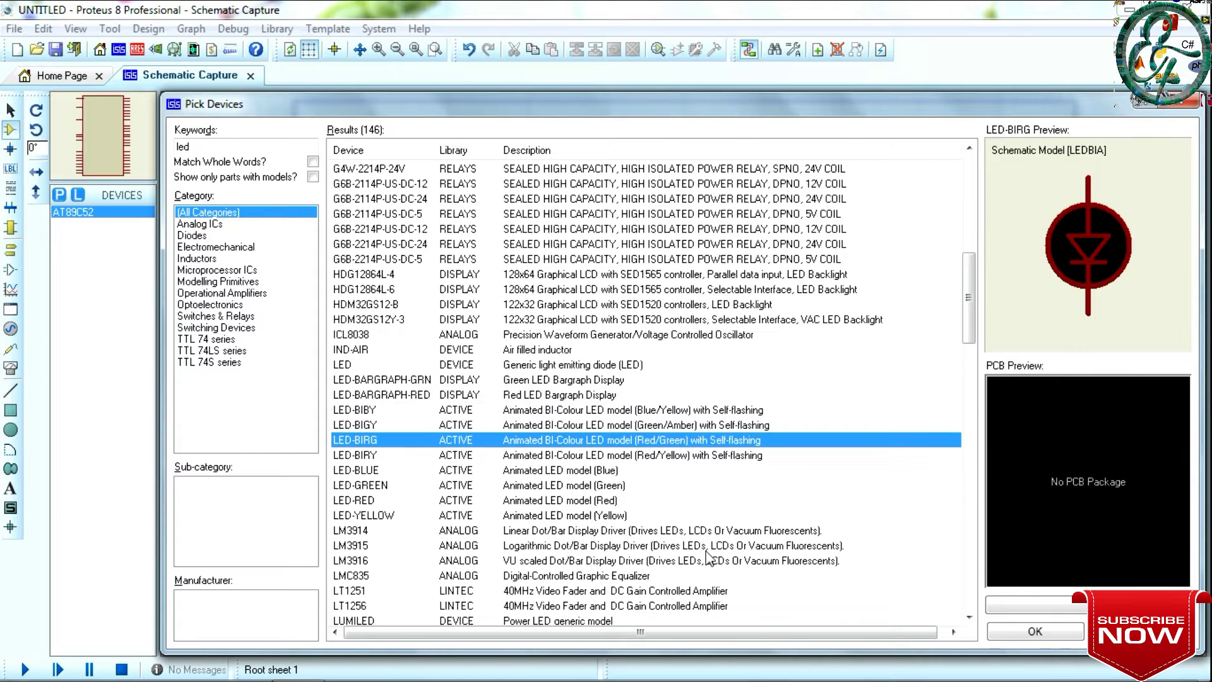
key(Down)
key(Down)
key(Down)
key(Down)
key(Down)
key(Down)
key(Down)
key(Up)
key(Up)
key(Up)
key(Up)
key(Up)
key(Up)
key(Up)
key(Up)
key(Up)
key(Up)
key(Up)
key(Up)
key(Up)
key(Up)
key(Up)
key(Up)
key(Up)
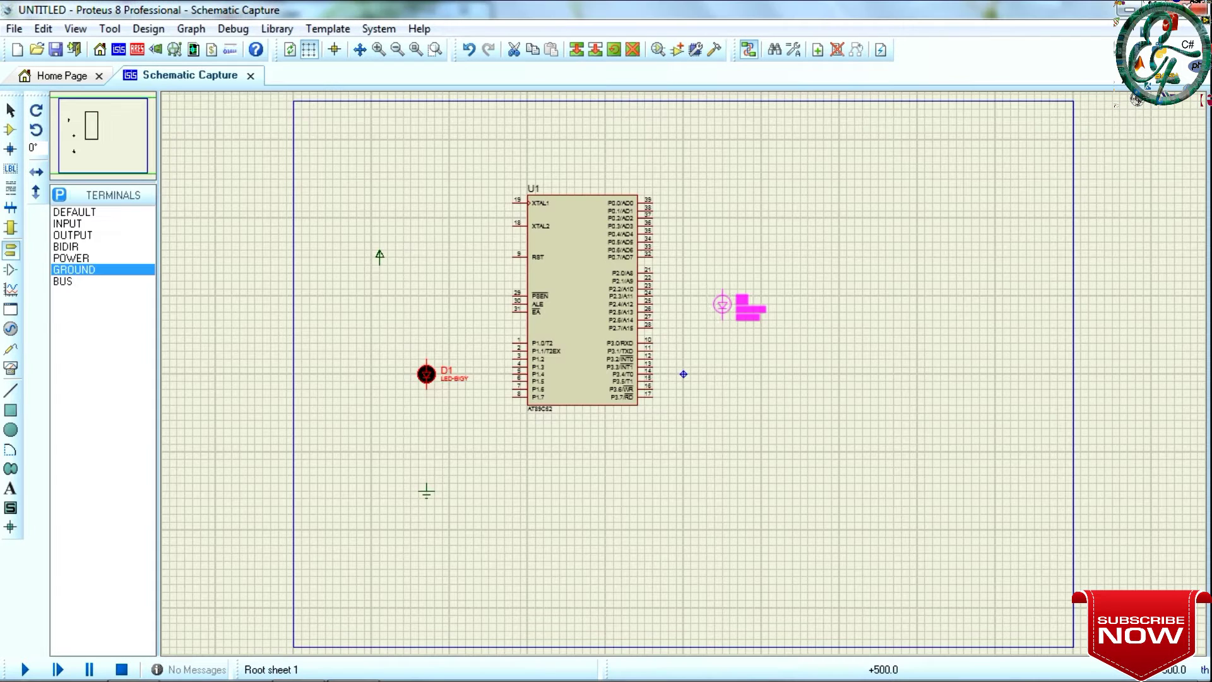
Step: Move LED D1 to the right of the microcontroller and rotate it to lie horizontally with its cathode facing the chip
drag(739, 307, 733, 306)
right_click(746, 319)
click(837, 338)
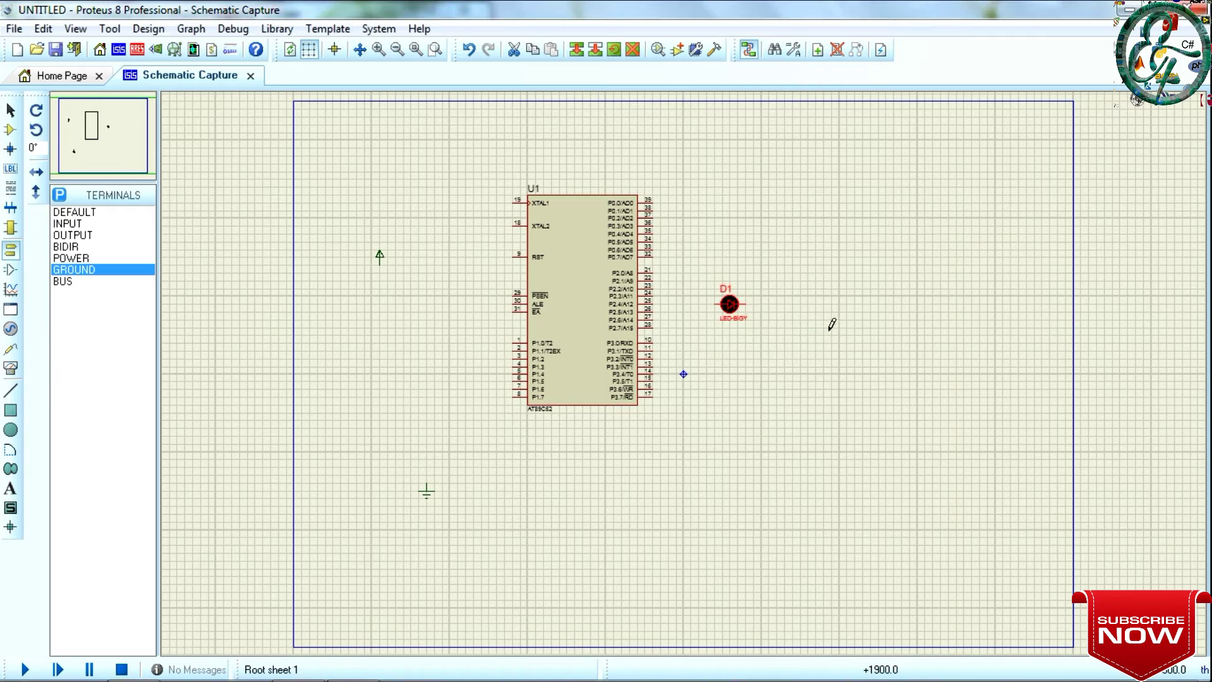
right_click(737, 317)
click(797, 334)
right_click(745, 319)
click(797, 333)
Step: Wire D1's cathode to pin P2.0 and its other end to the power terminal, moved above and to the right of the LED
click(654, 272)
click(717, 305)
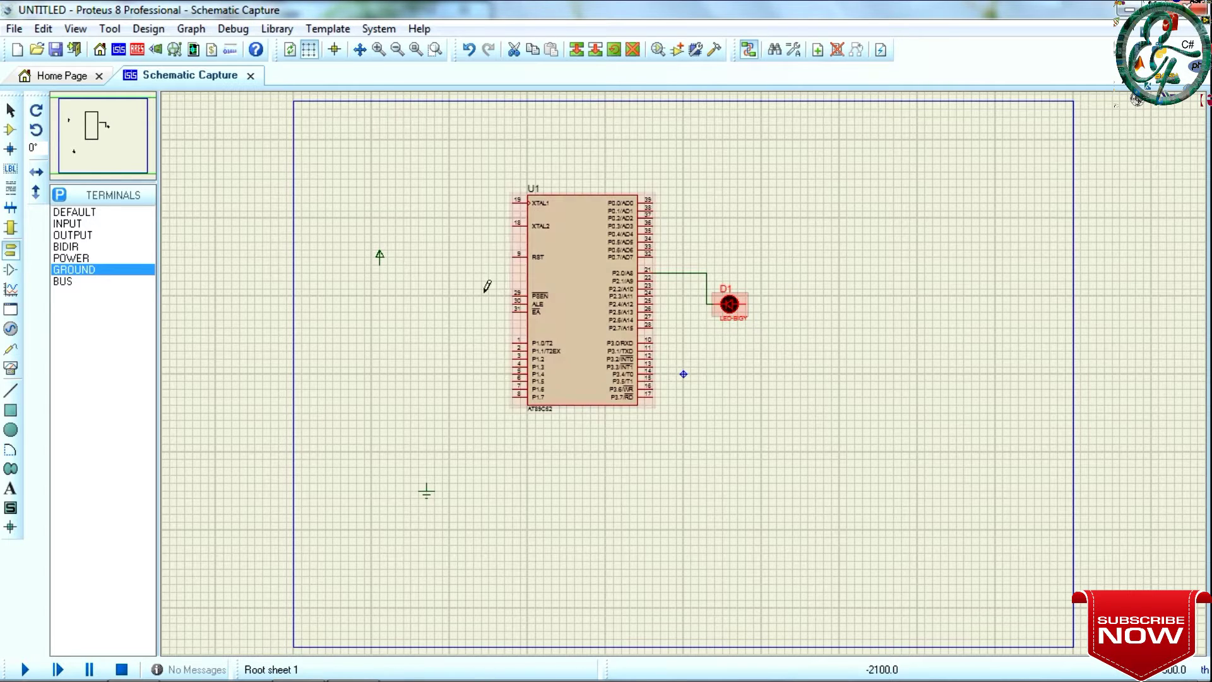
click(379, 256)
click(806, 202)
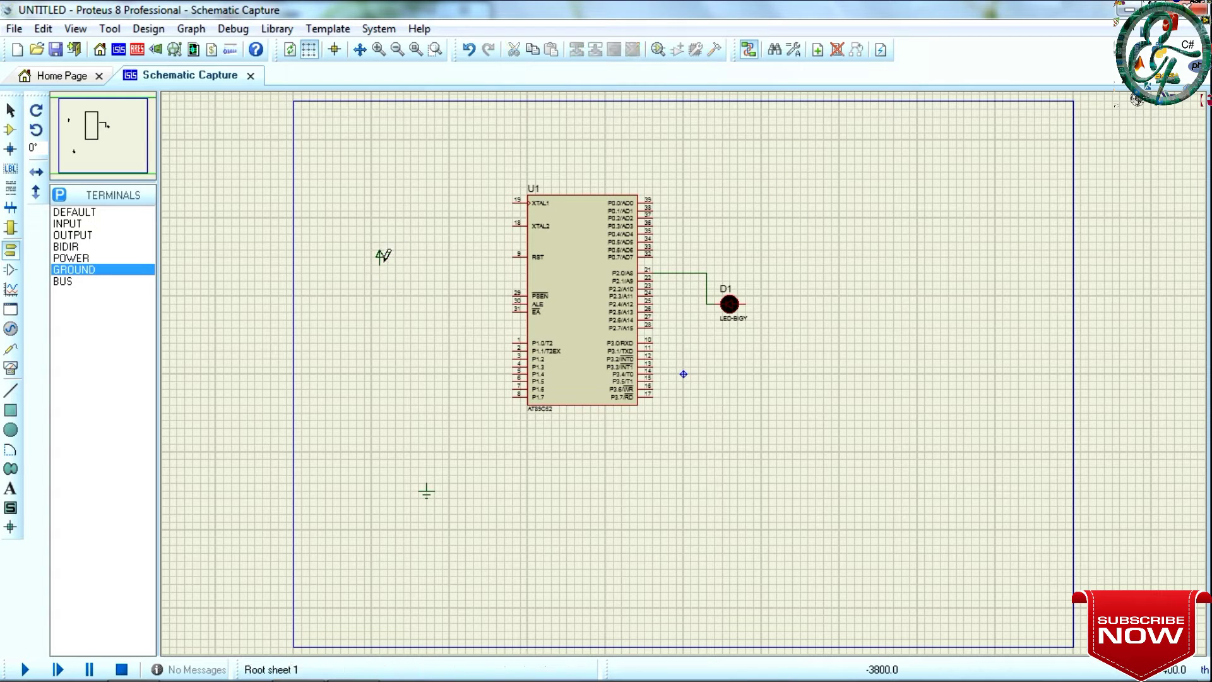
click(379, 255)
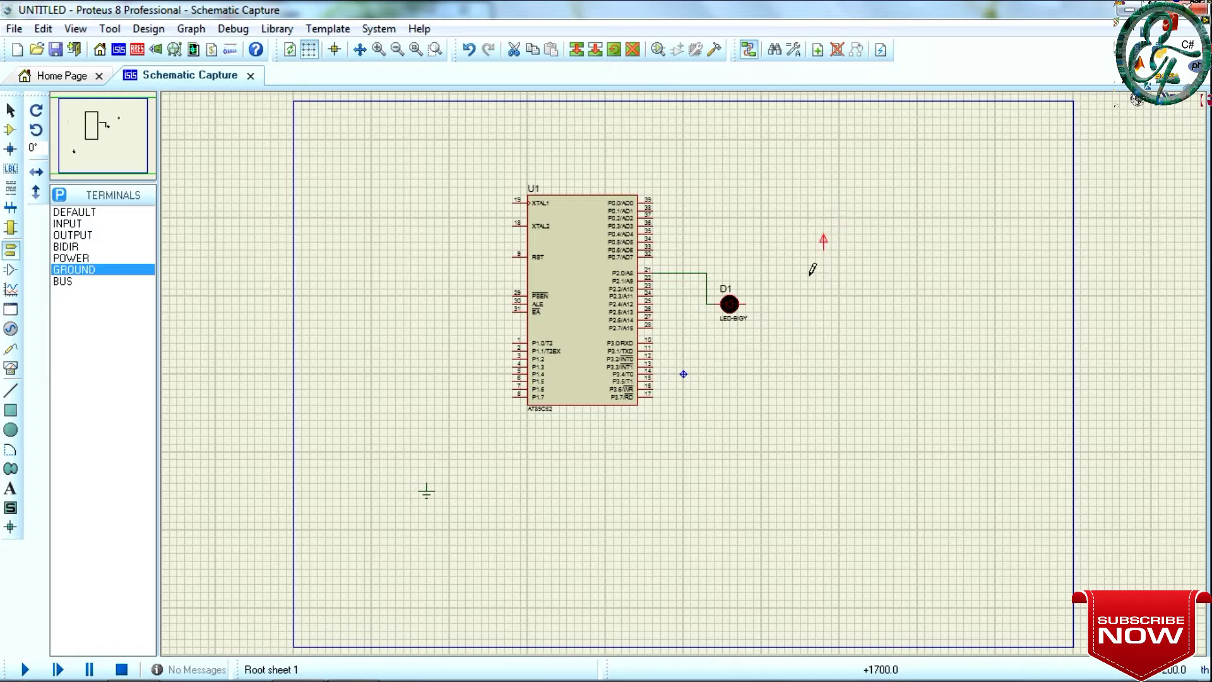
click(751, 297)
click(829, 244)
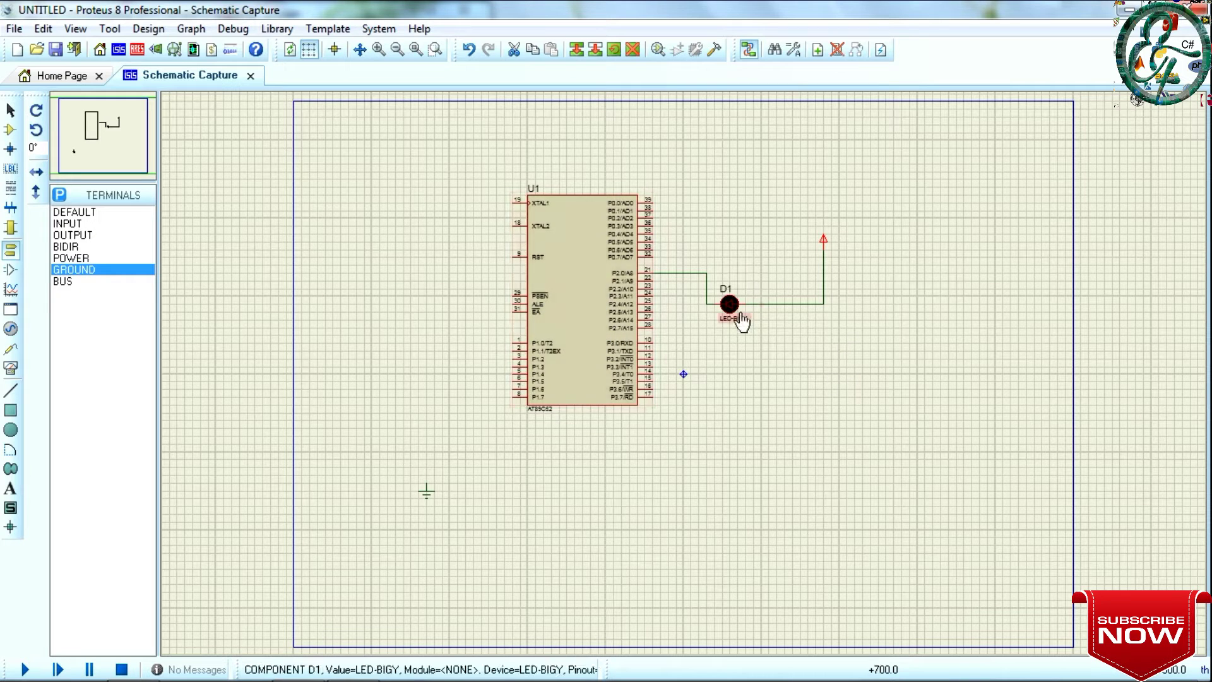
Step: Load smp.hex from 8051\sample\Objects as the program file of U1 and run the simulation
double_click(585, 307)
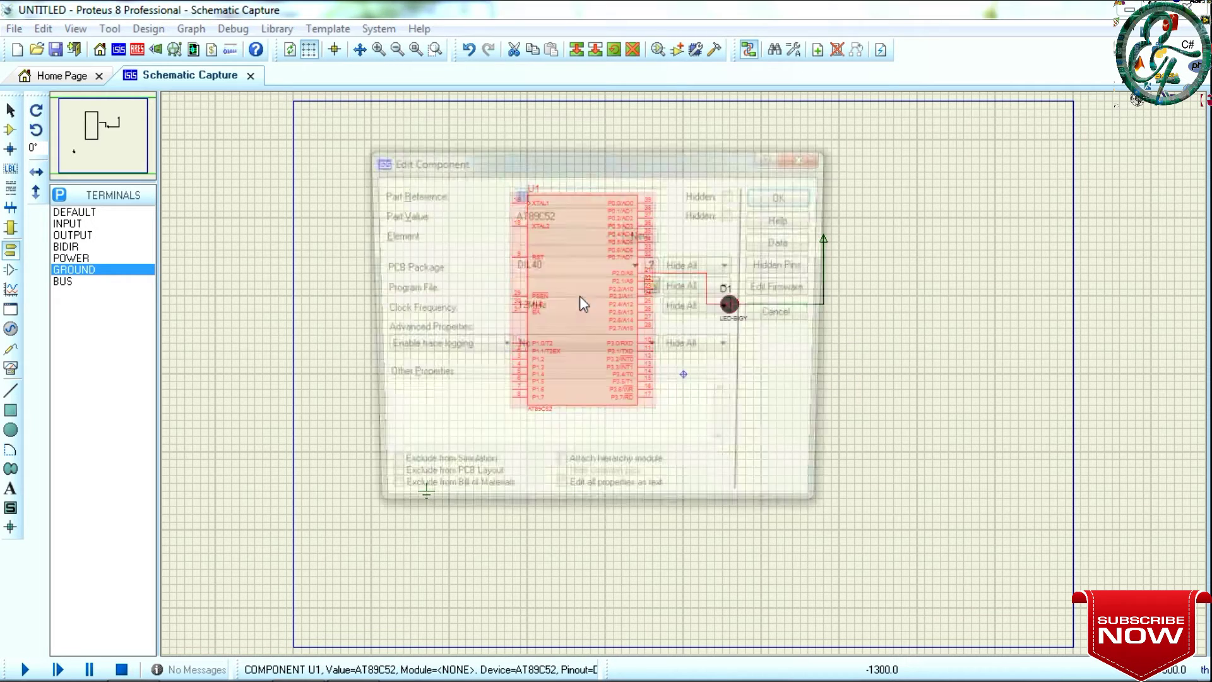
click(655, 286)
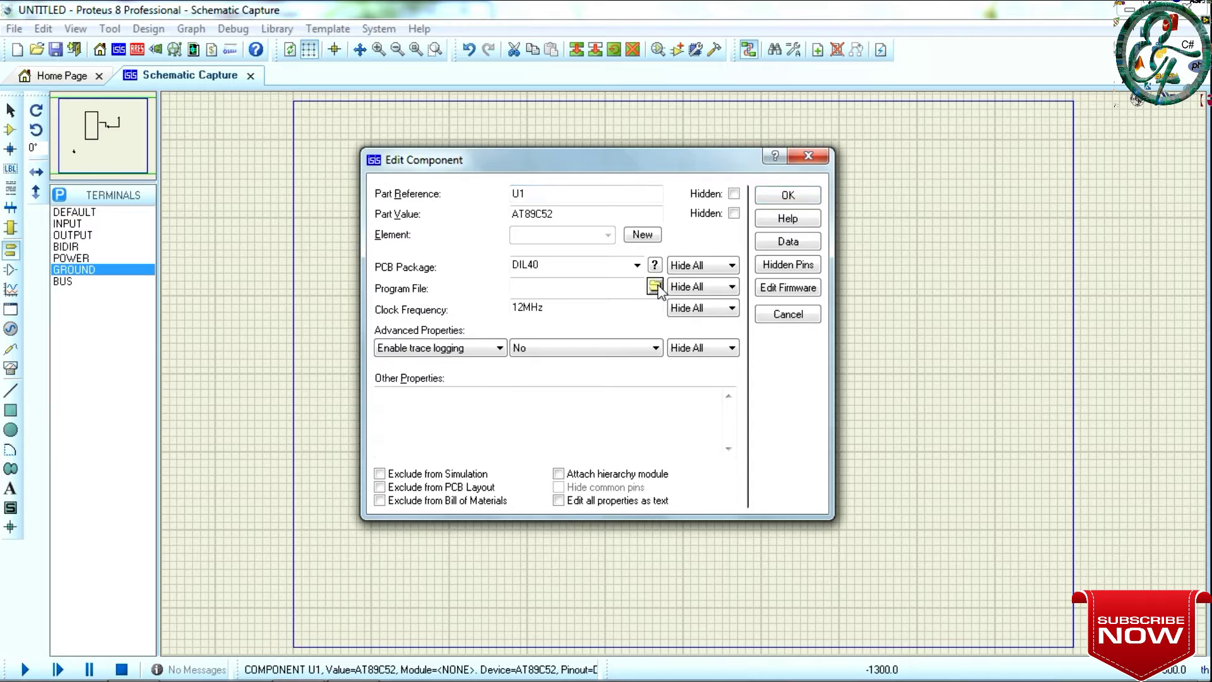
click(370, 291)
double_click(478, 315)
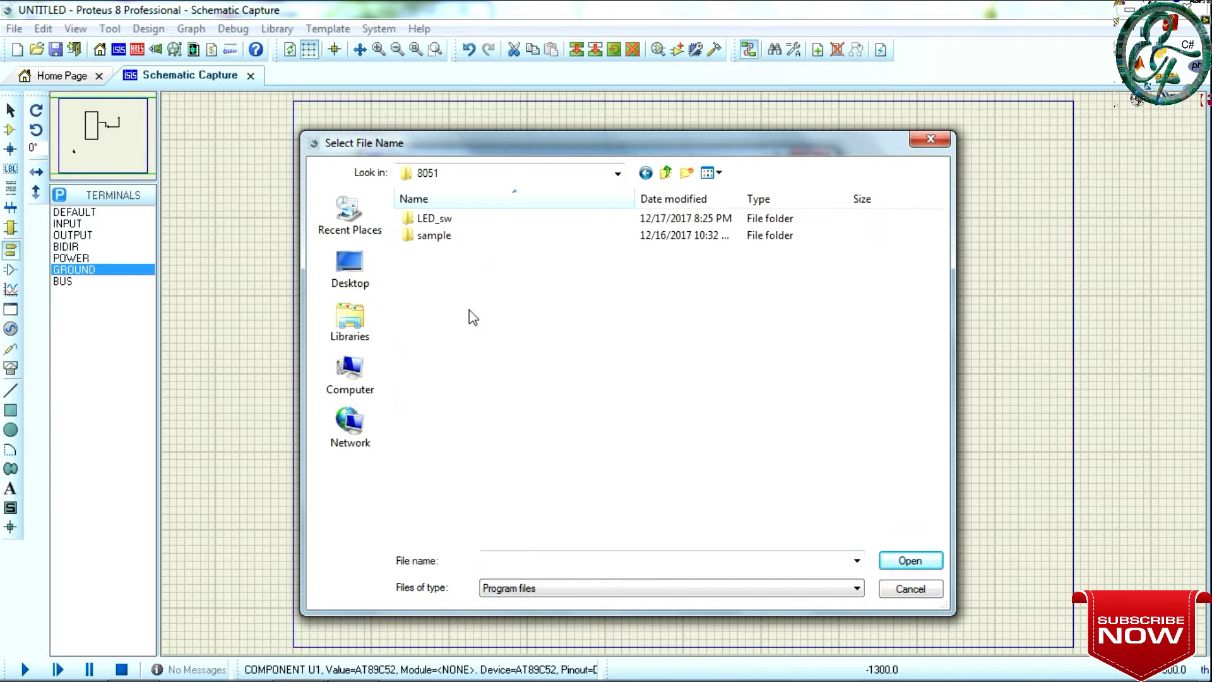
double_click(442, 236)
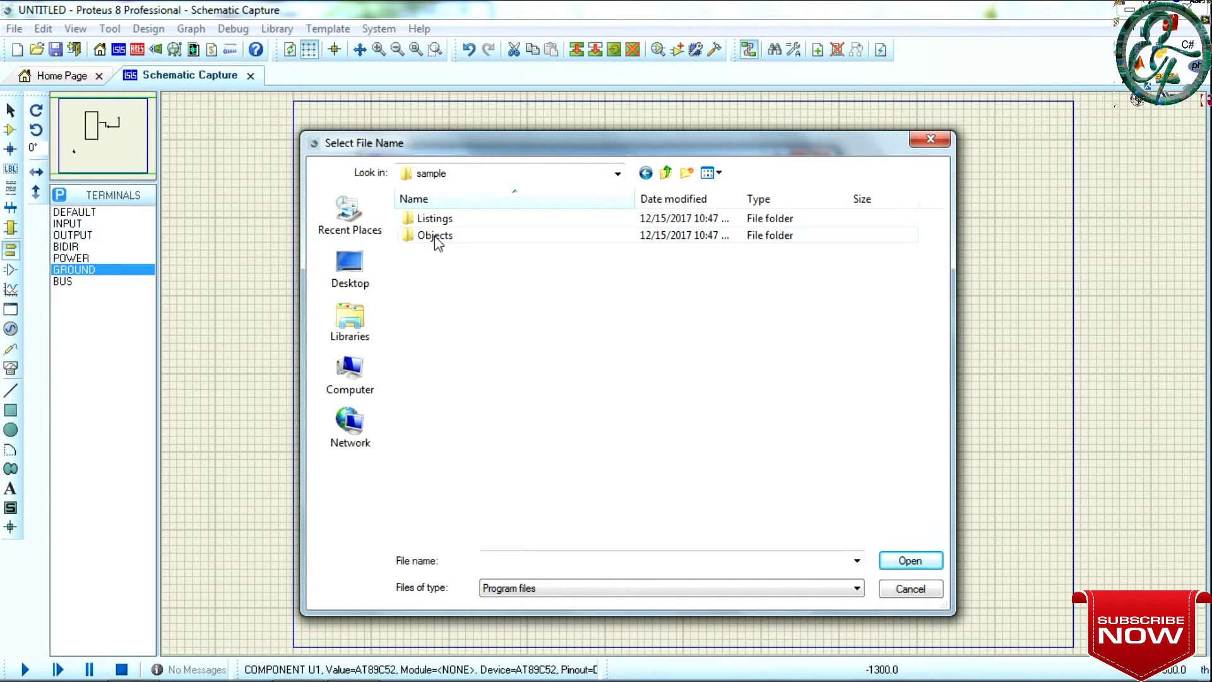
double_click(433, 236)
click(400, 221)
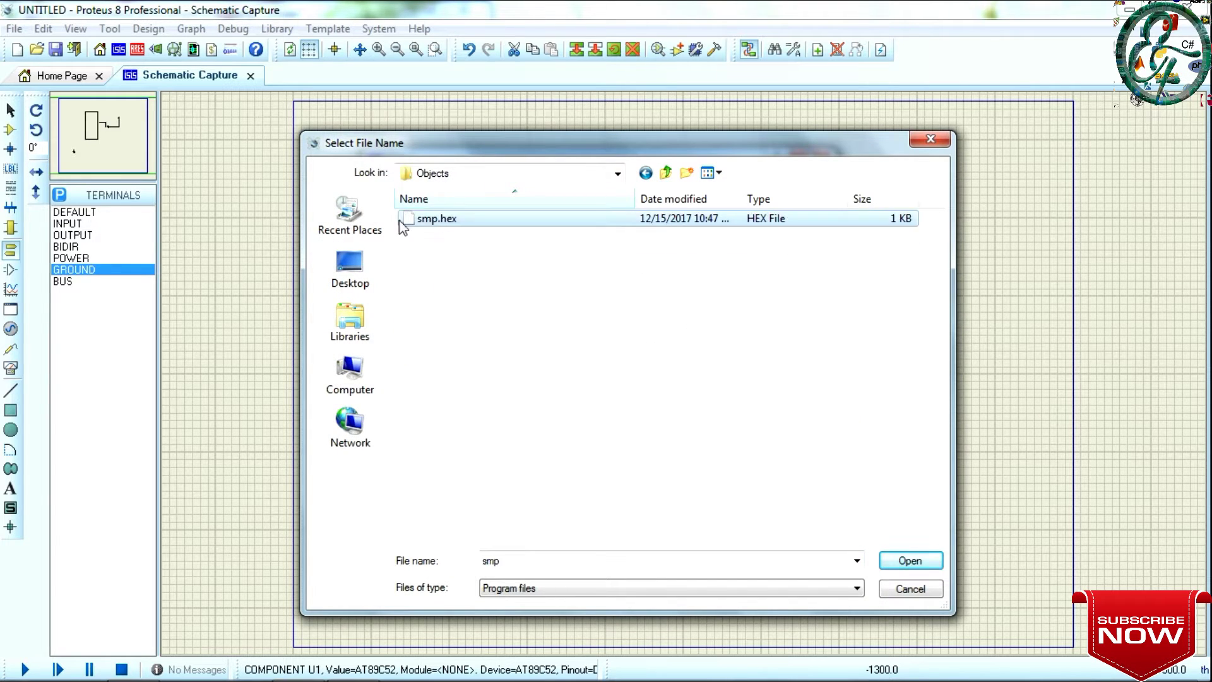
click(910, 561)
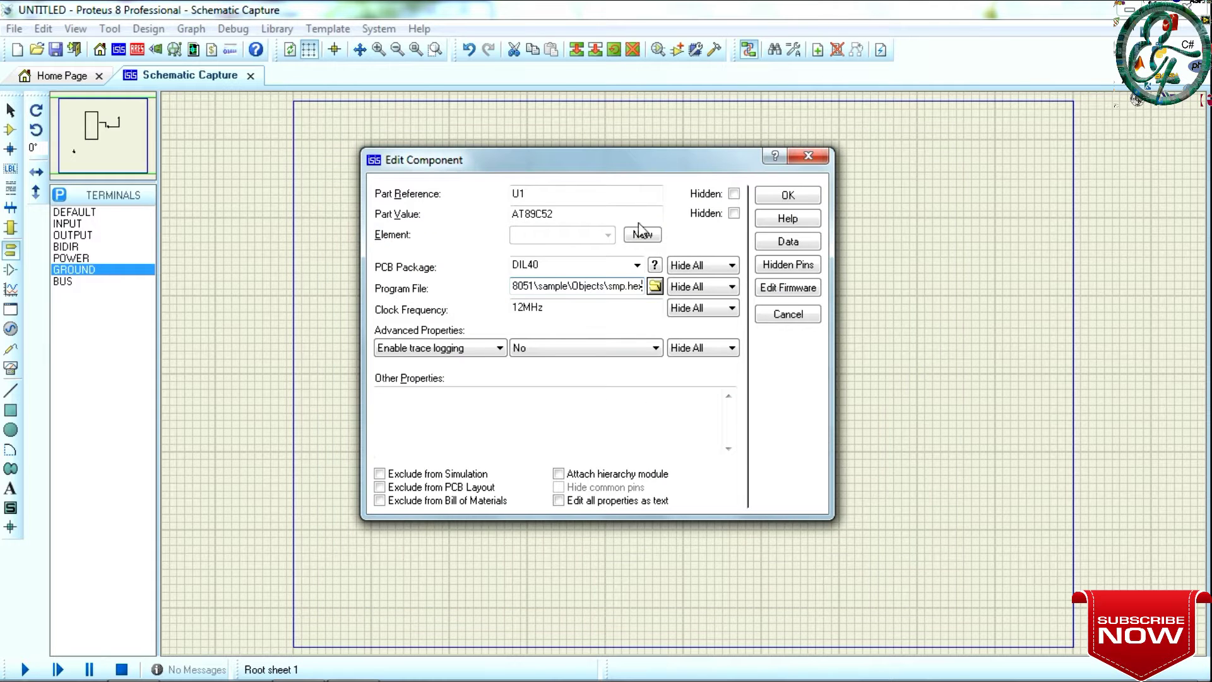
click(772, 197)
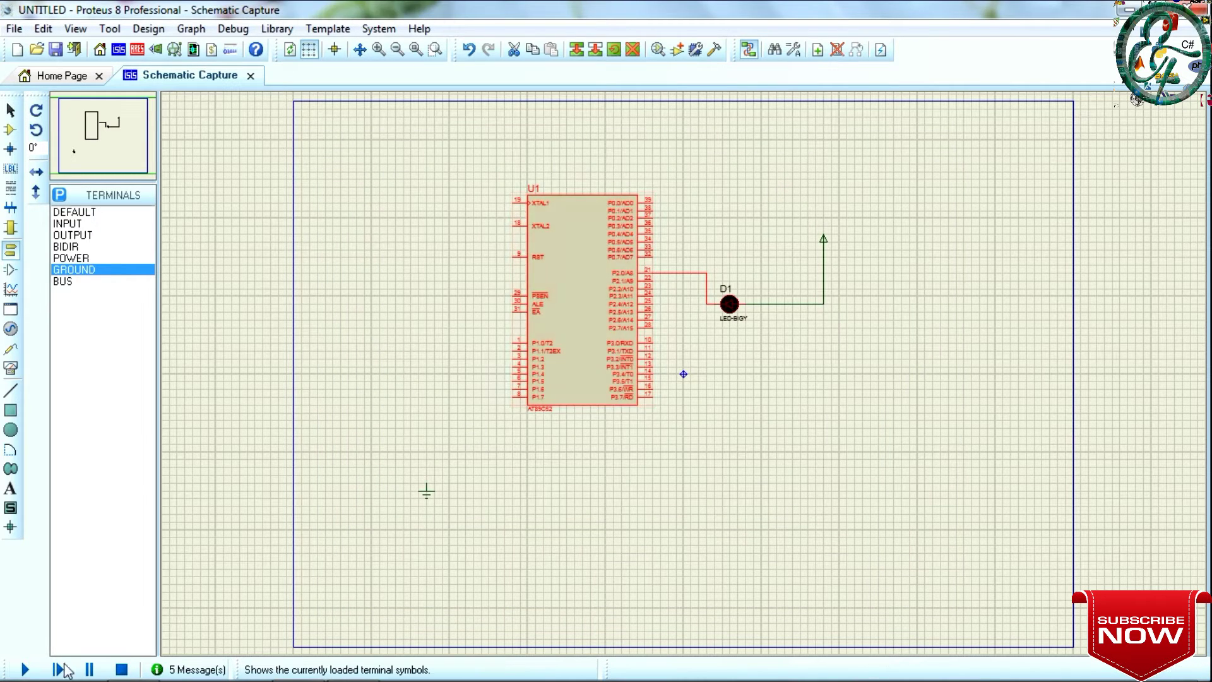
click(24, 670)
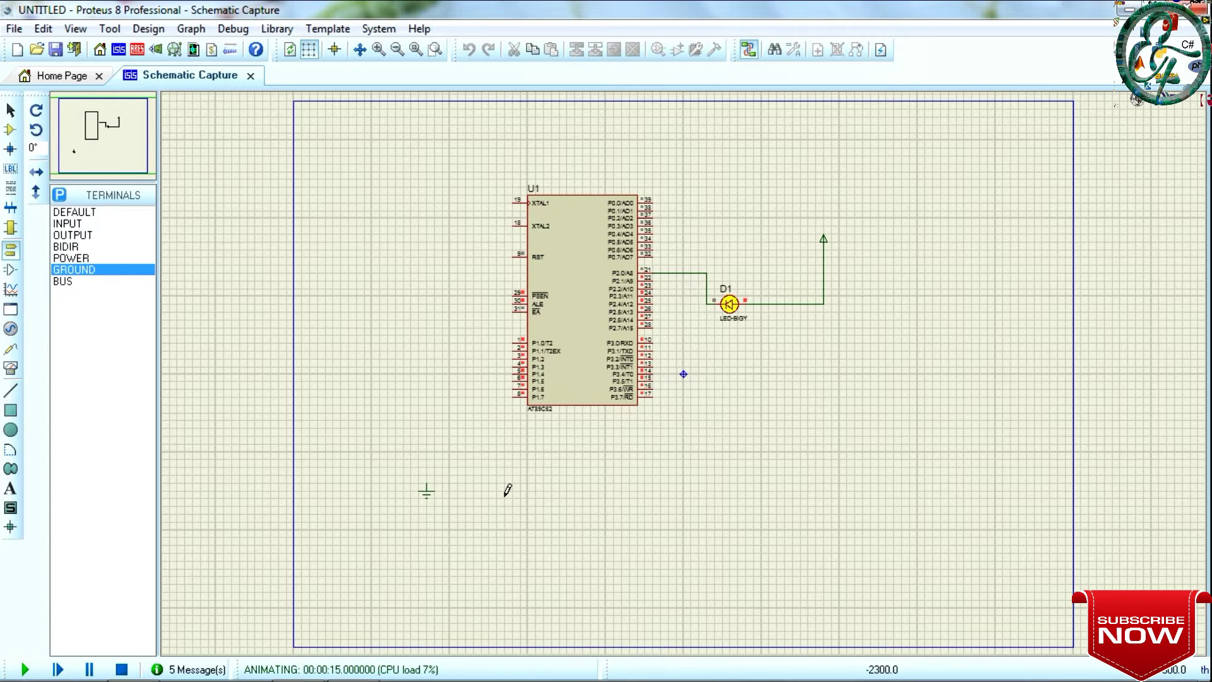
Step: Switch to µVision and uncomment the LEDs=0x00 and LEDs=0xff lines in smp.c
key(alt+Tab)
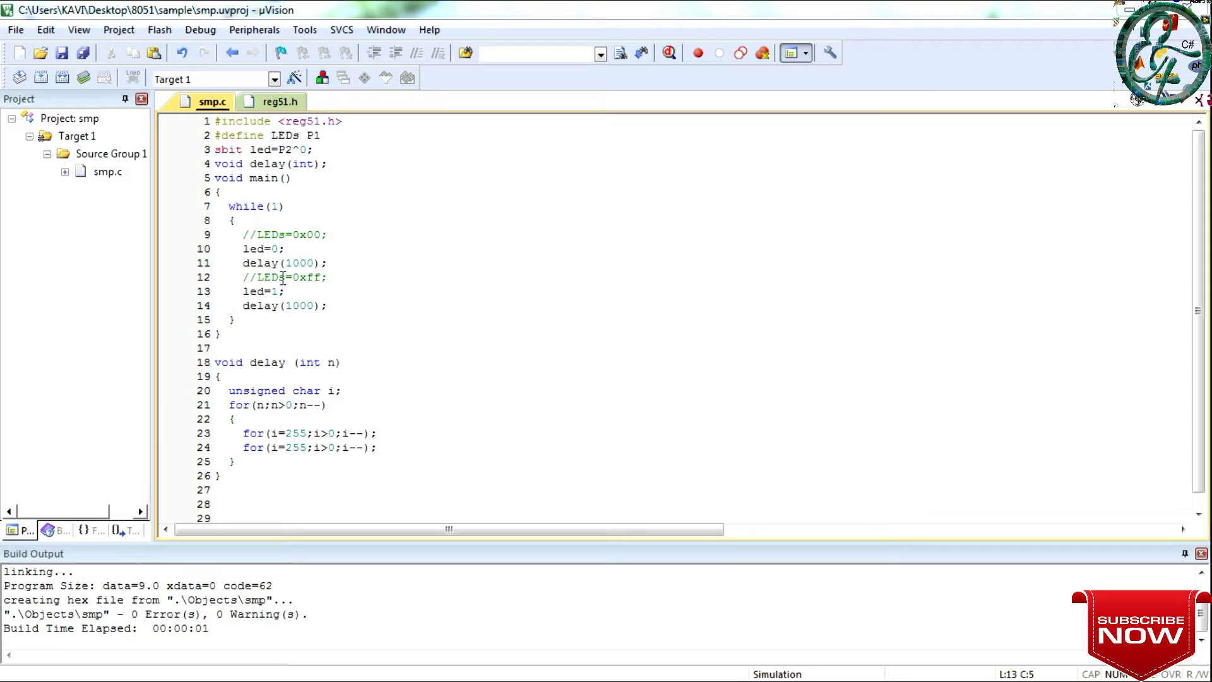
click(258, 236)
key(BackSpace)
key(BackSpace)
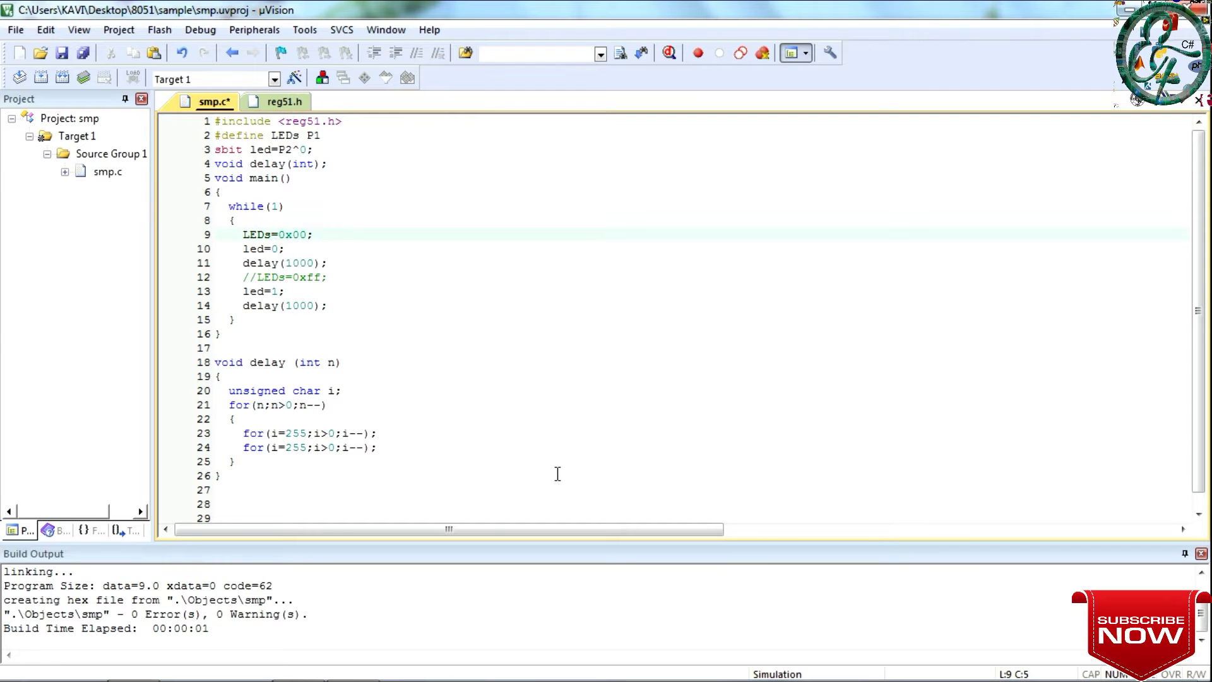
key(BackSpace)
Step: Save smp.c, build the target and switch back to the Proteus schematic
click(60, 53)
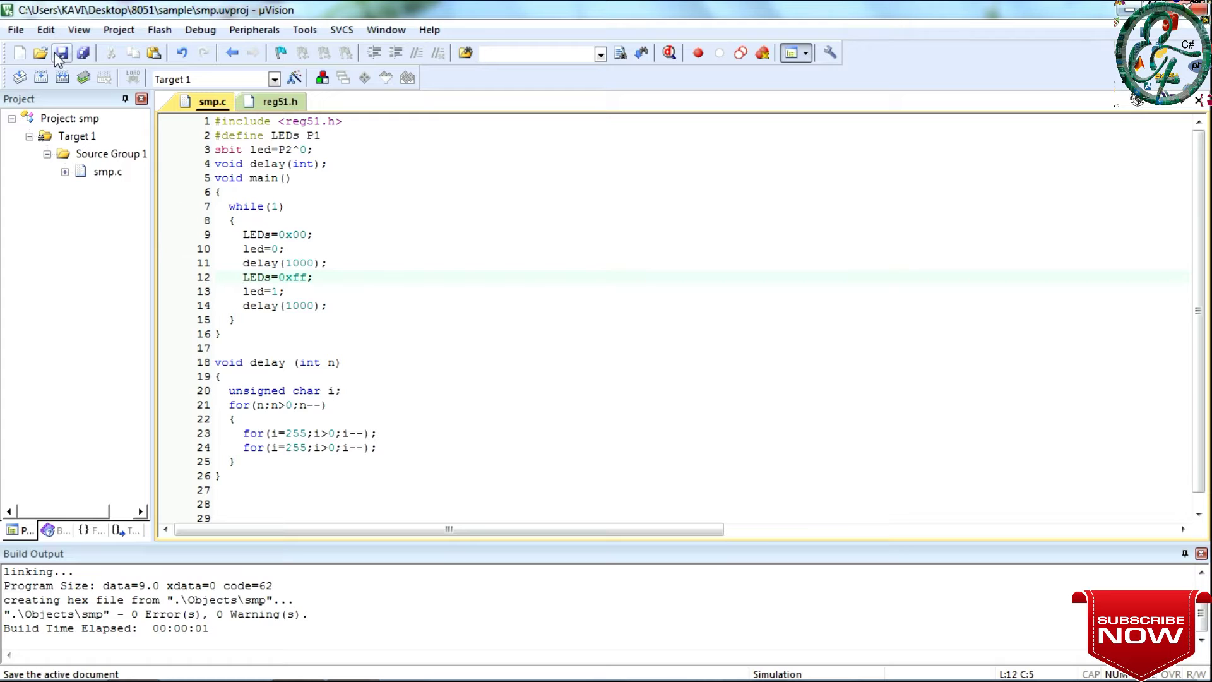
click(41, 78)
key(alt+Tab)
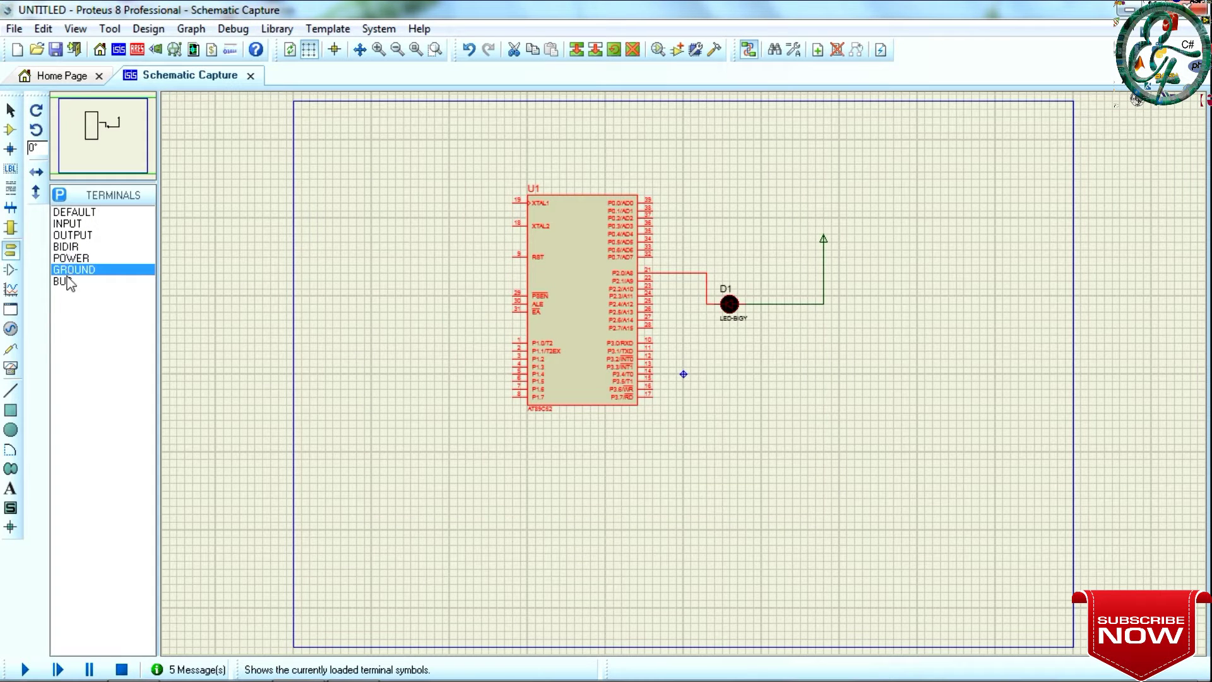
Step: Search the device library for led and add the red/green LED-BIRG model to the device list
click(730, 304)
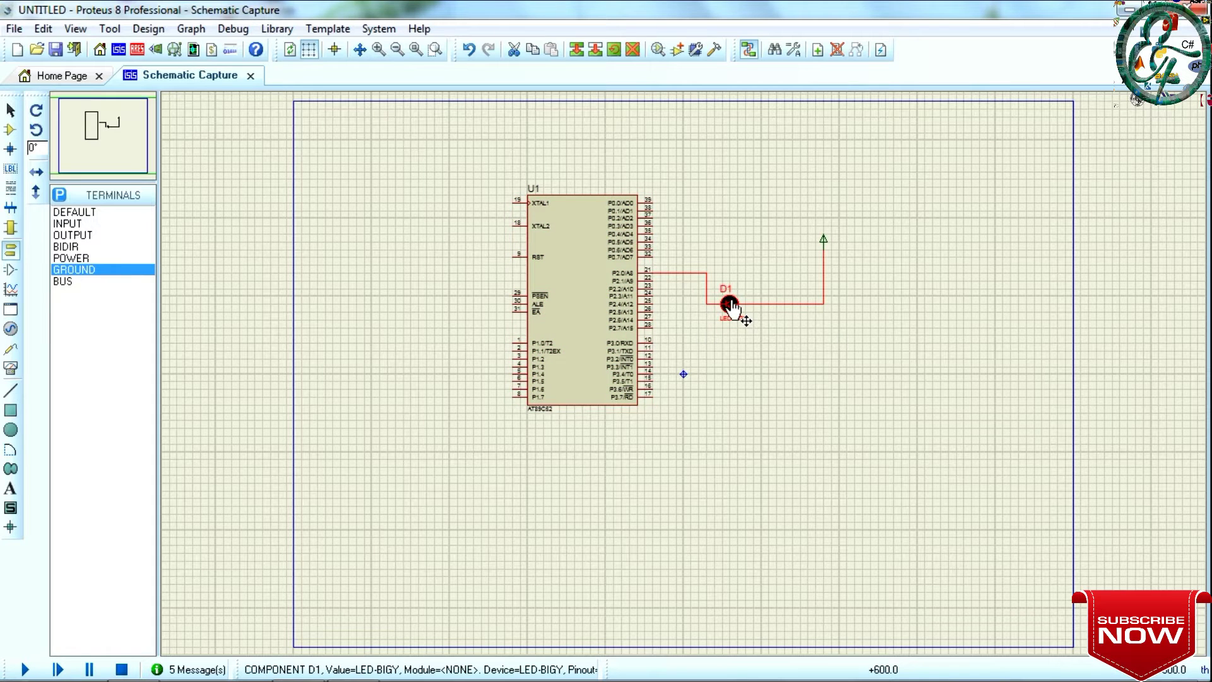
click(660, 51)
text(led)
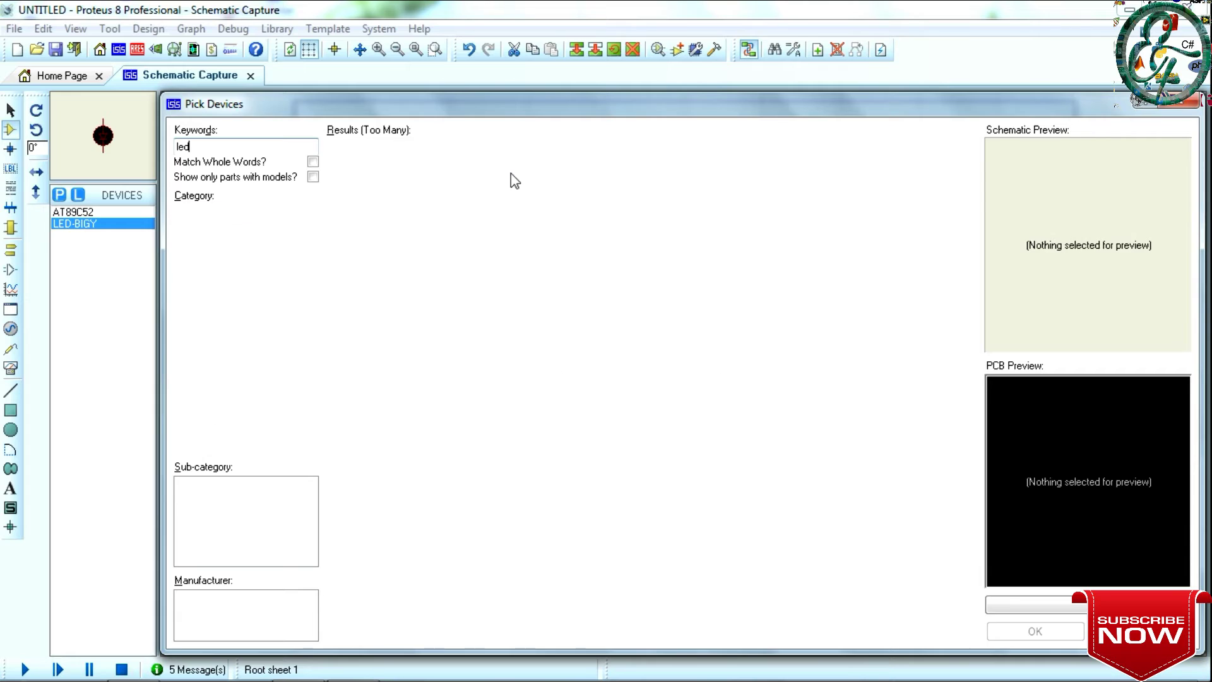
scroll(642, 444, down, 1)
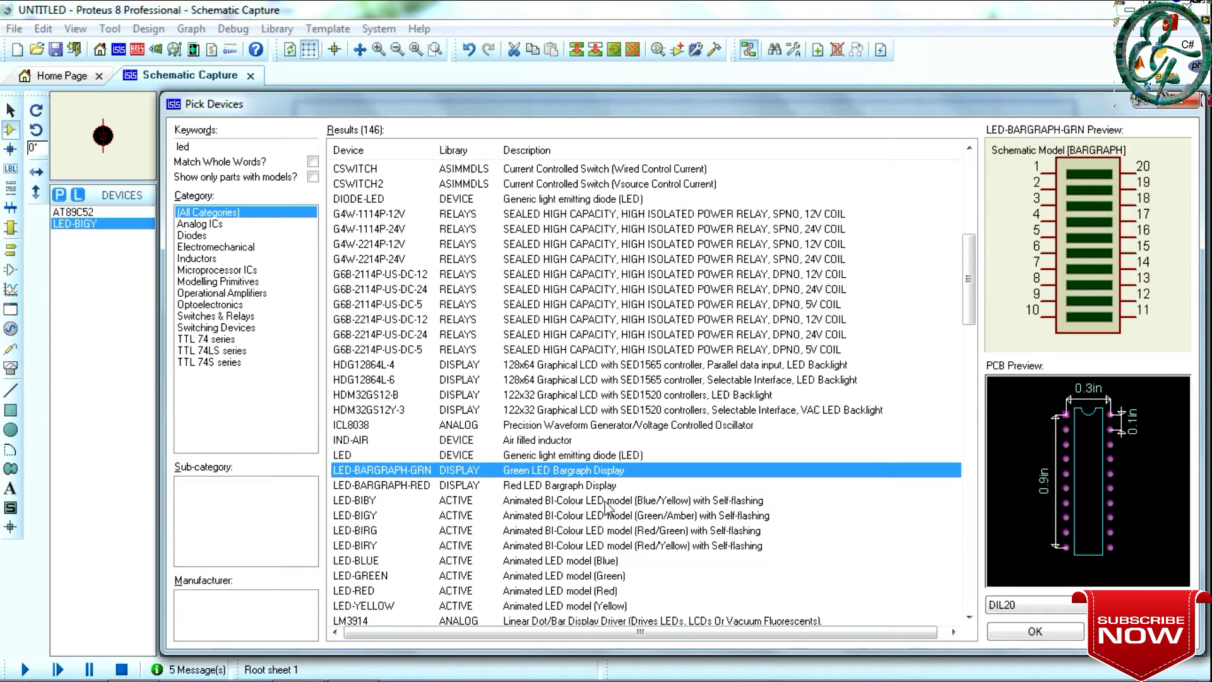
click(646, 530)
click(1013, 631)
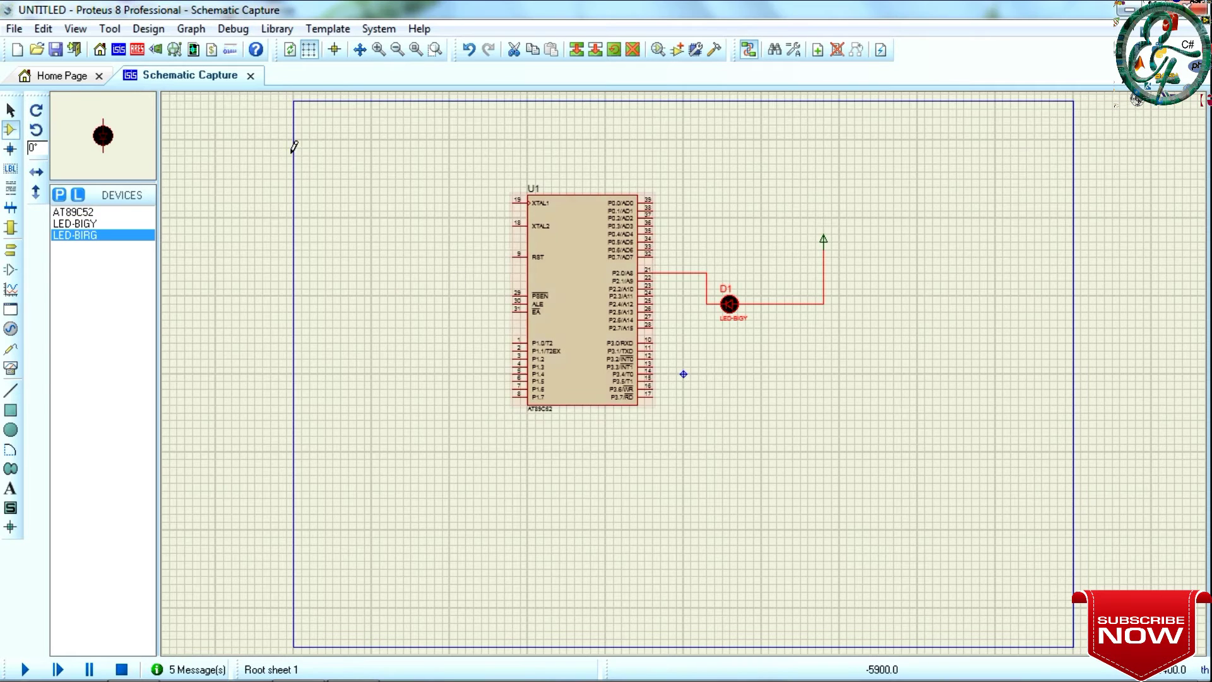
Step: Place eight LED-BIRG components on the sheet, to the left of and below the microcontroller
click(424, 294)
click(388, 335)
click(397, 382)
click(395, 398)
click(372, 456)
click(372, 459)
click(387, 499)
click(387, 514)
click(455, 481)
click(457, 475)
click(516, 478)
click(527, 475)
click(499, 532)
click(457, 522)
click(524, 529)
click(536, 522)
Step: Rotate LED D2 to lie horizontally beside the microcontroller's port 1 pins
right_click(387, 344)
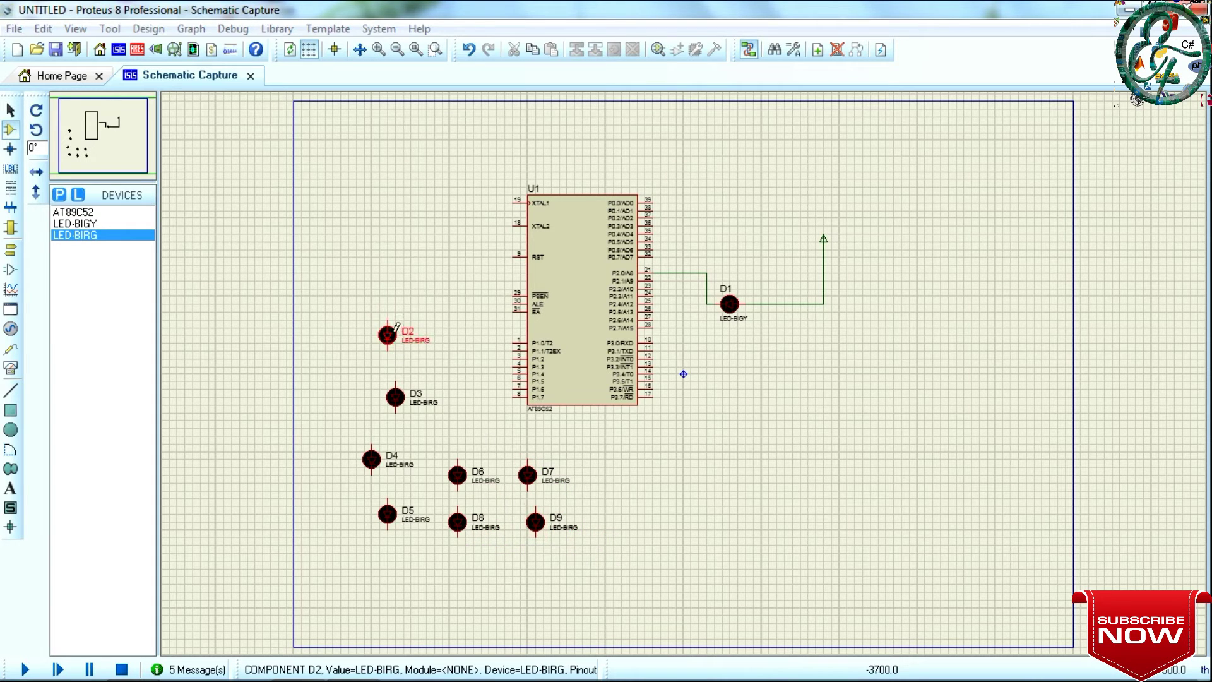
click(499, 333)
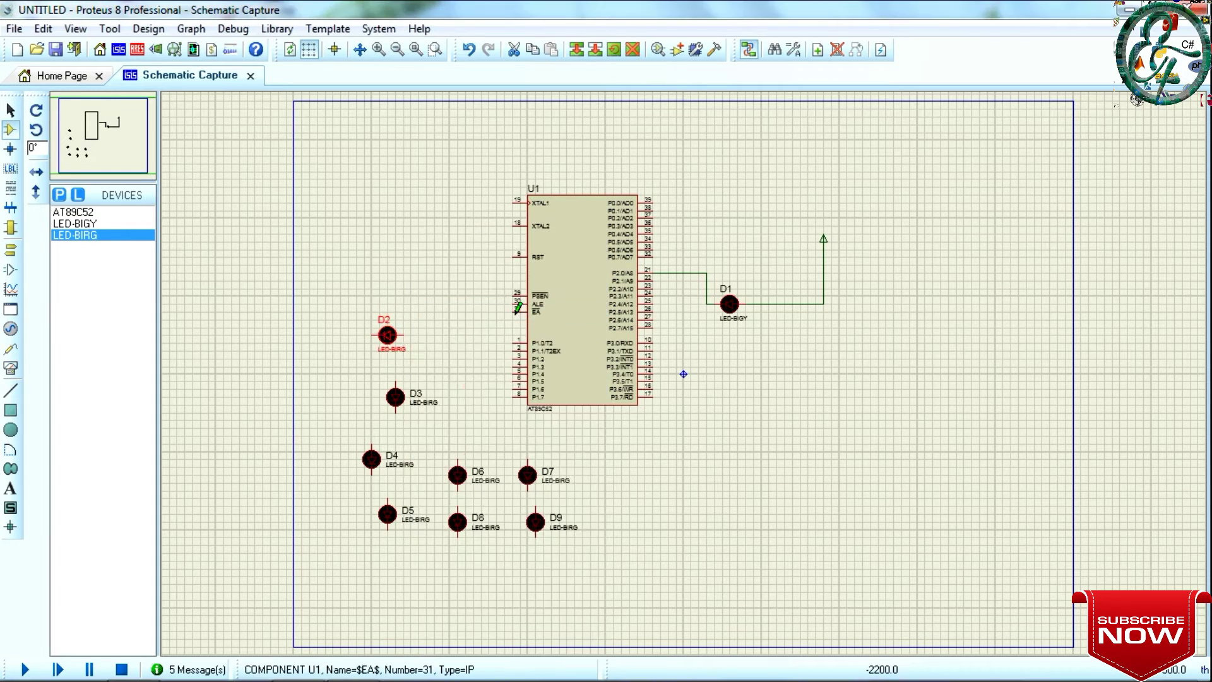
right_click(390, 338)
click(480, 316)
right_click(398, 342)
click(452, 330)
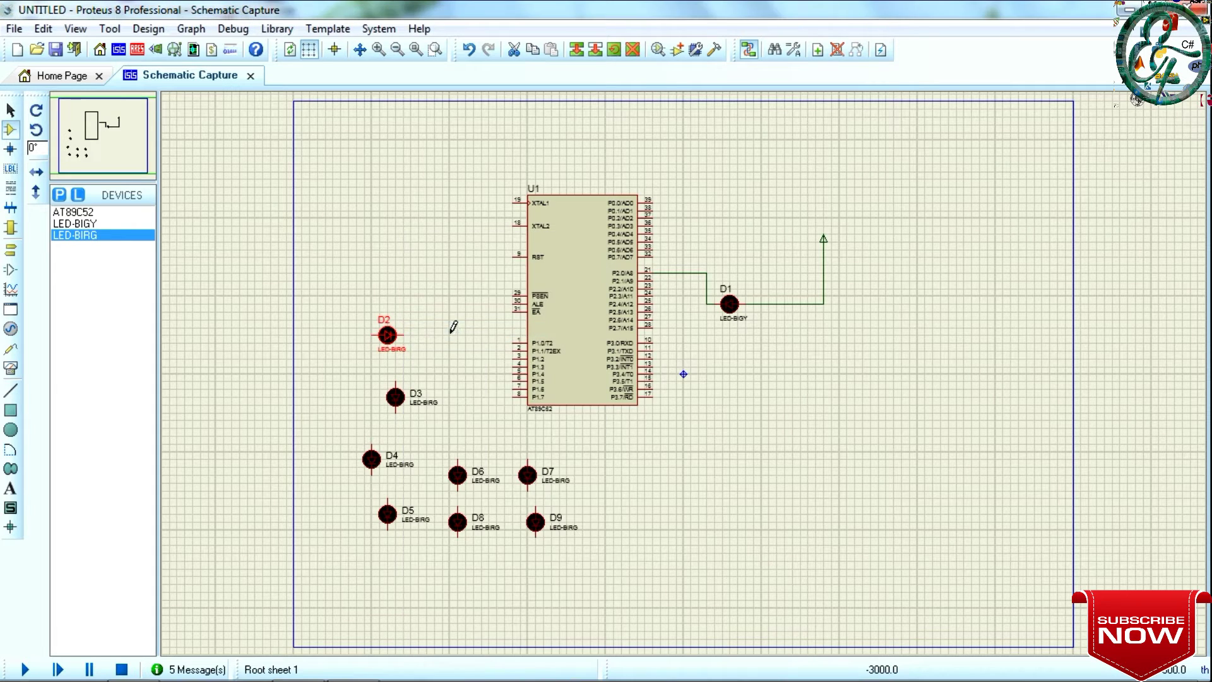
Step: Turn LEDs D3 to D9 horizontal and line up all eight LEDs in one column beside the microcontroller
right_click(396, 399)
click(475, 341)
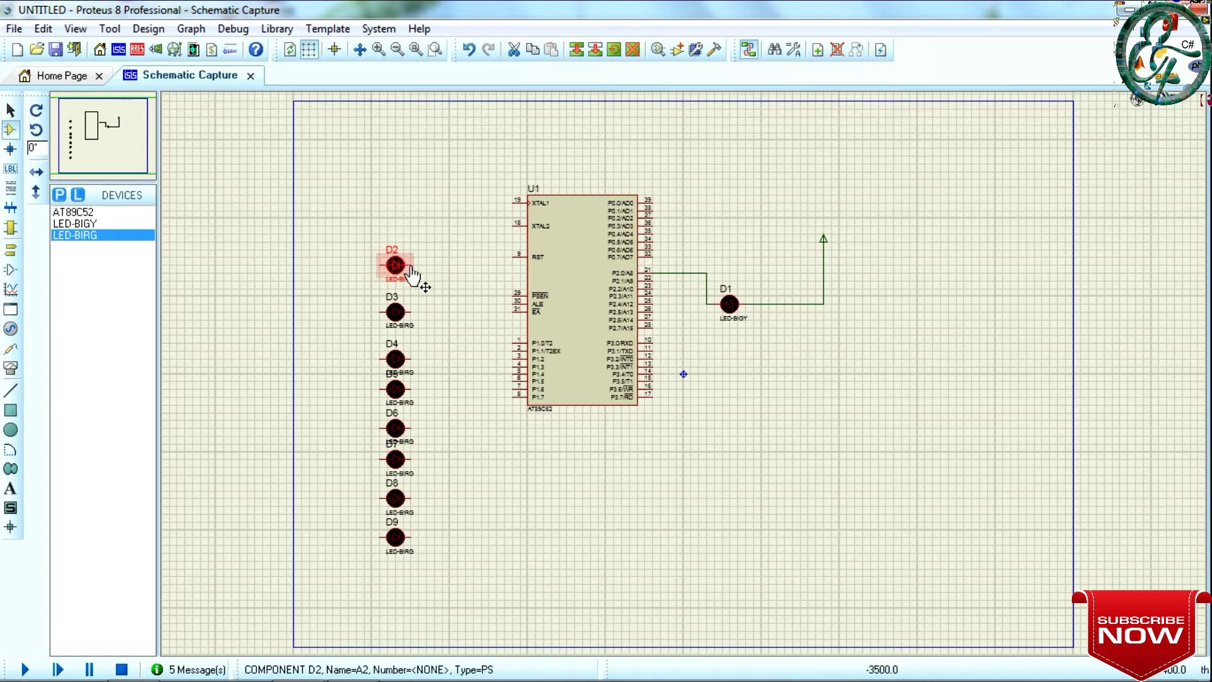
click(430, 269)
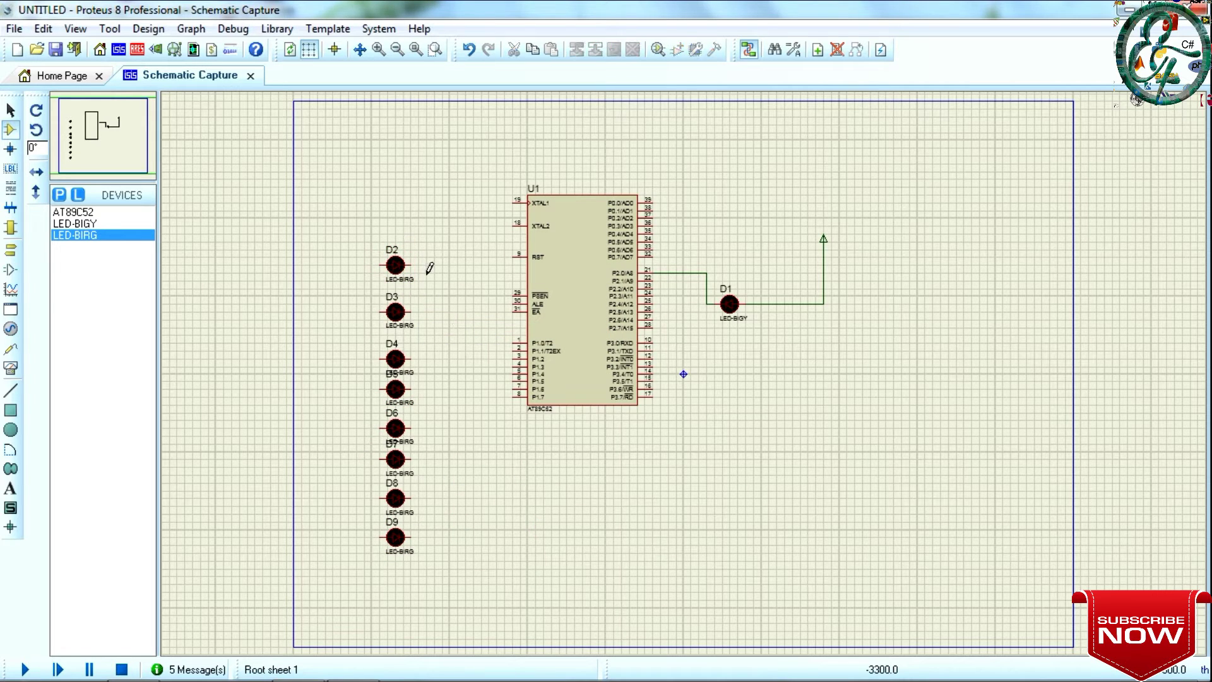
Step: Wire LEDs D2, D3 and D4 to microcontroller pins P1.0, P1.1 and P1.2
click(411, 265)
click(512, 342)
click(411, 312)
click(512, 351)
click(410, 359)
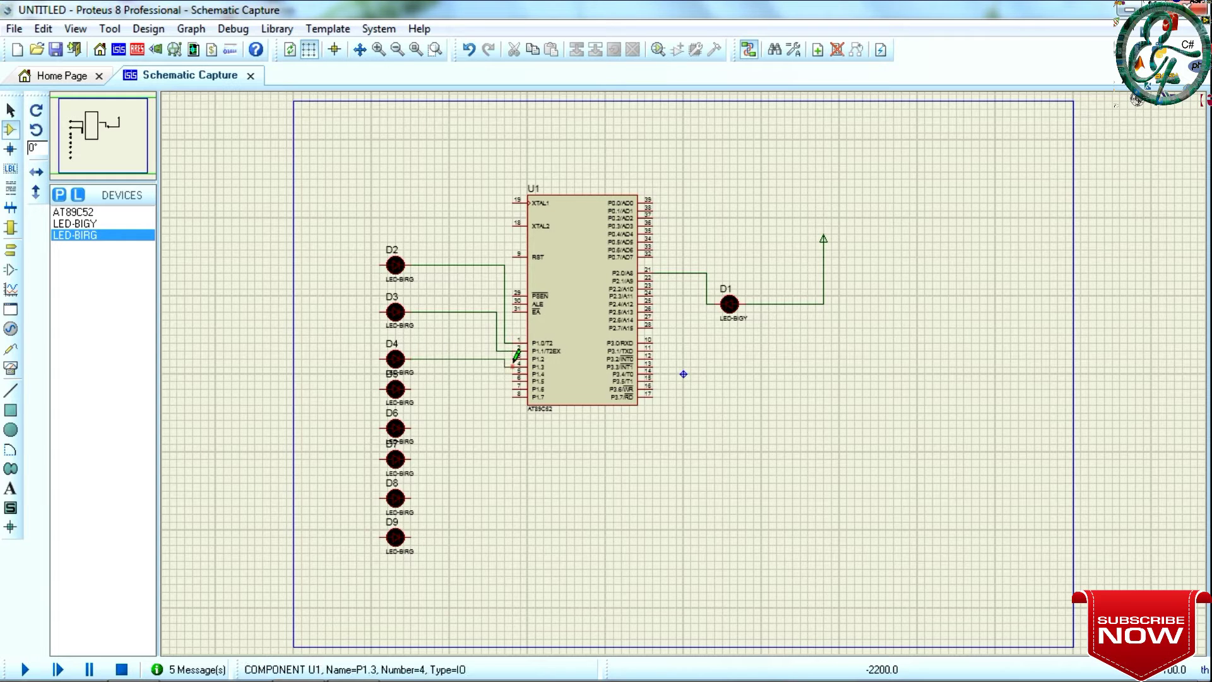
Step: Wire LEDs D5, D6, D7, D8 and D9 to pins P1.3 through P1.7 in order
click(413, 387)
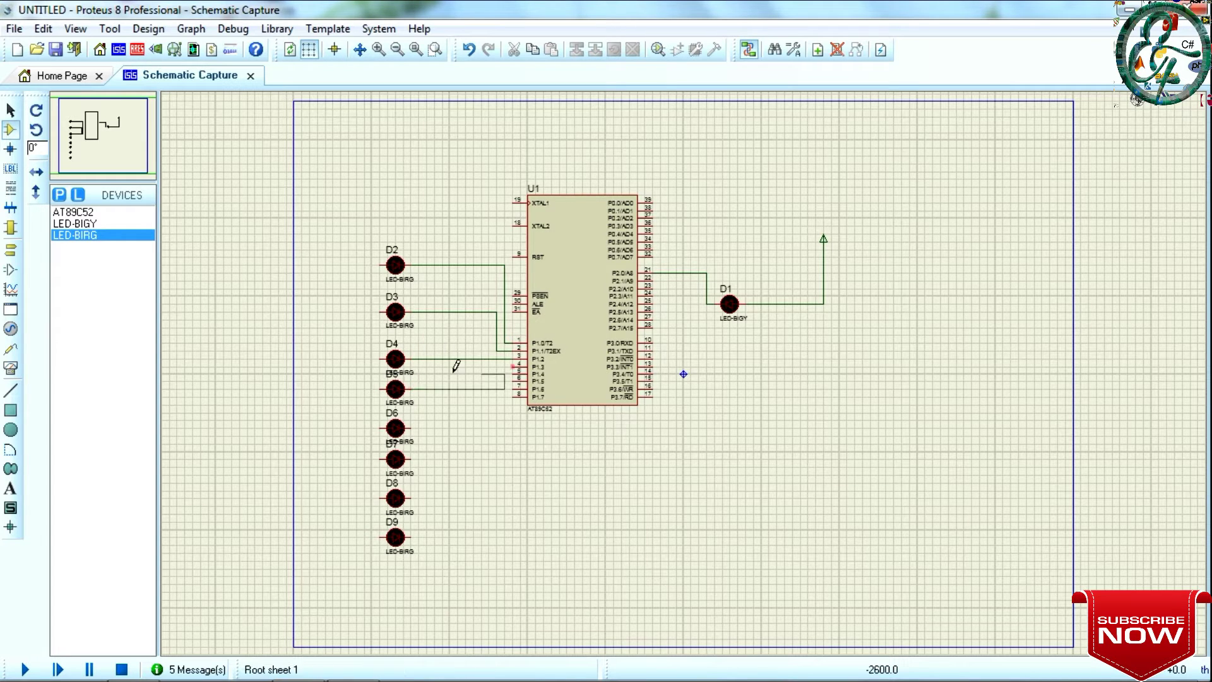
click(514, 365)
click(411, 428)
click(515, 373)
click(411, 459)
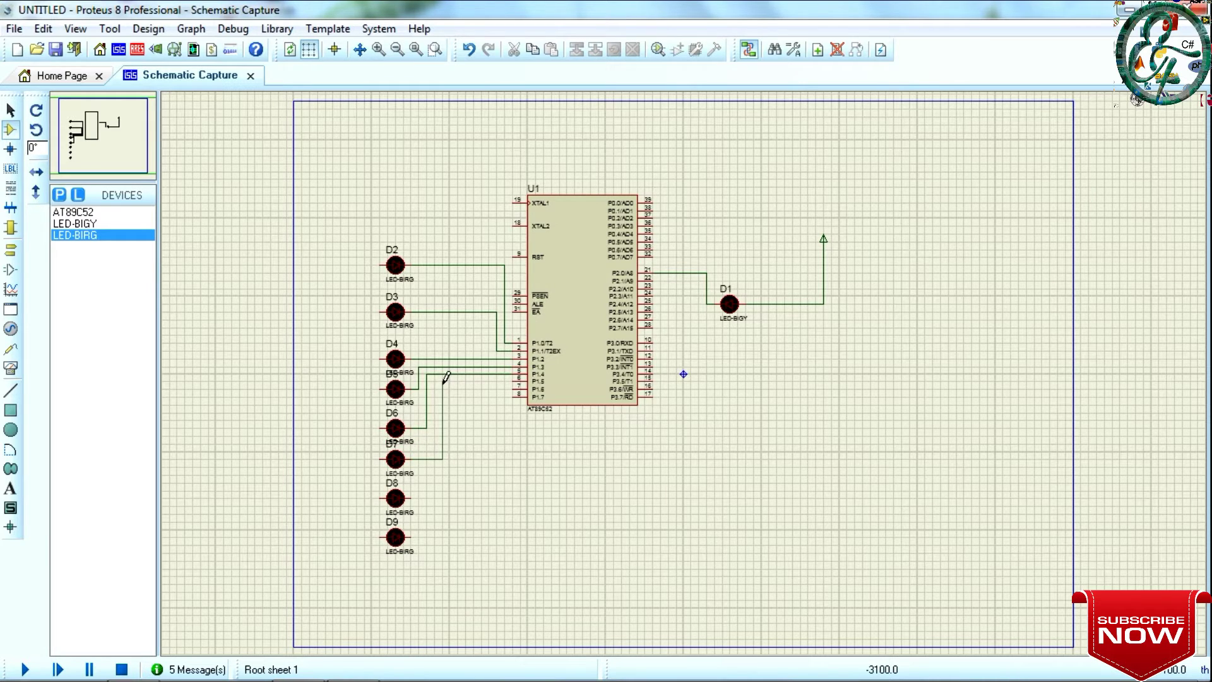
click(514, 381)
click(411, 498)
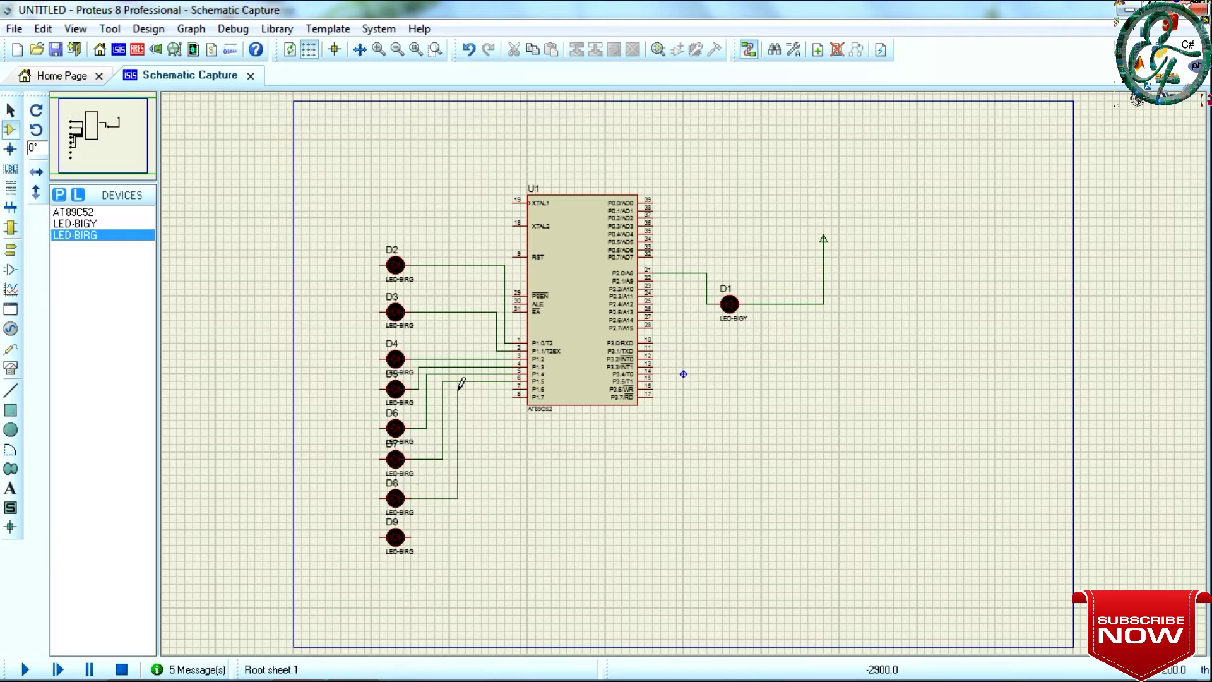
click(514, 389)
click(411, 537)
click(515, 396)
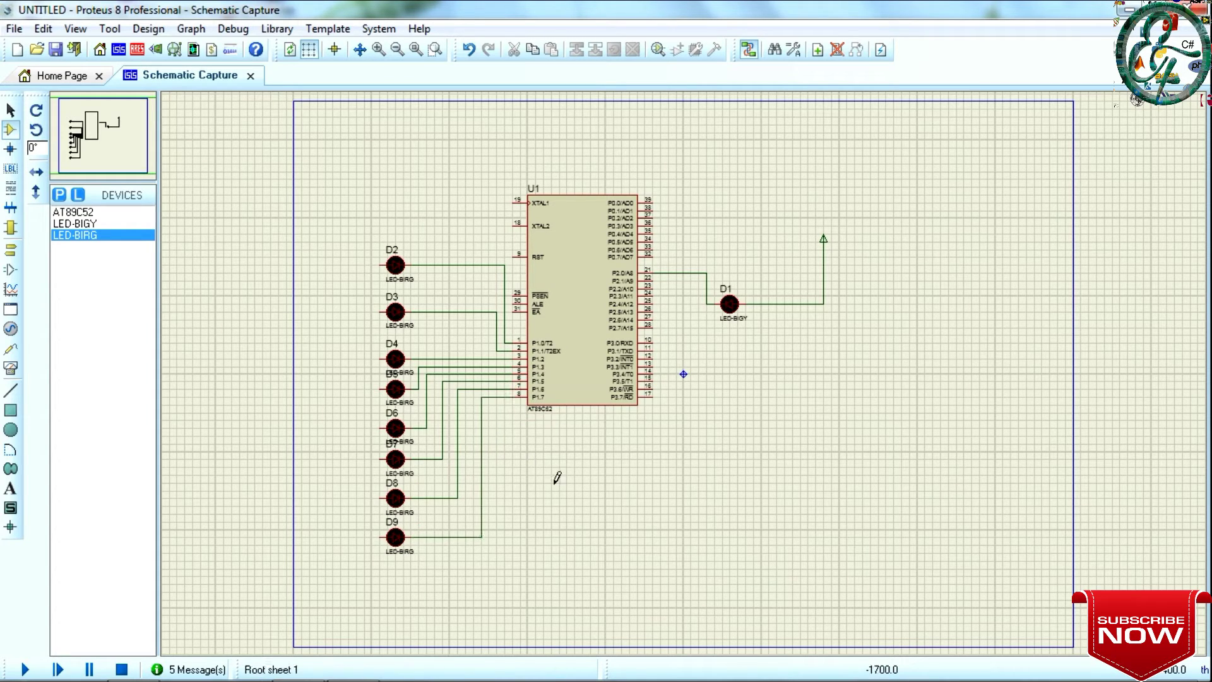
Step: Place a POWER terminal above and to the left of the LED column and wire it to D9's free pin
right_click(414, 155)
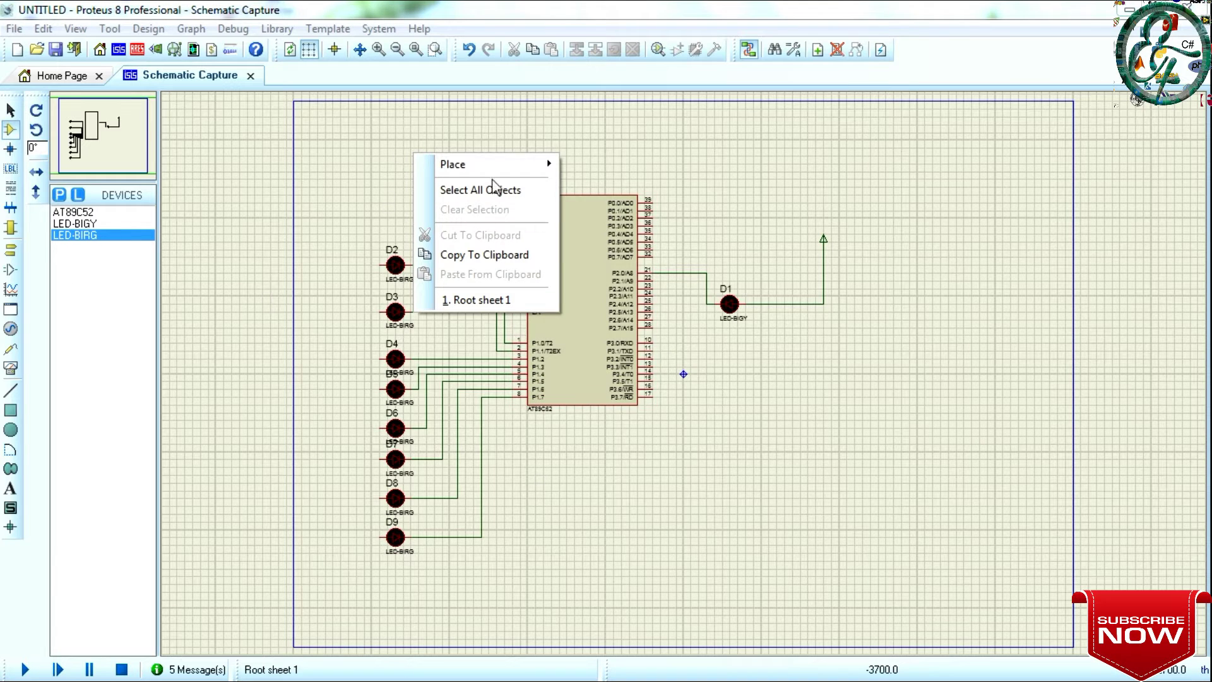
mouse_move(480, 165)
mouse_move(606, 269)
click(772, 346)
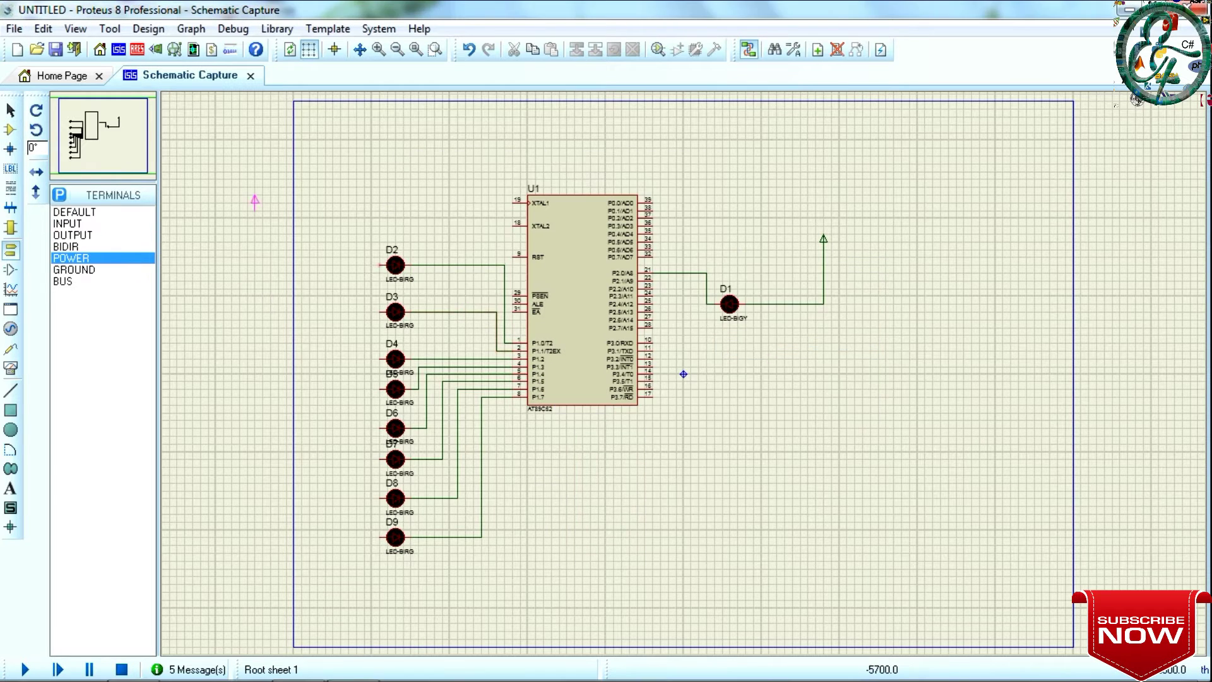
click(333, 169)
click(333, 173)
click(386, 538)
Step: Connect the free pins of LEDs D8 up to D2 to the vertical power wire
click(382, 498)
click(333, 498)
click(382, 459)
click(333, 459)
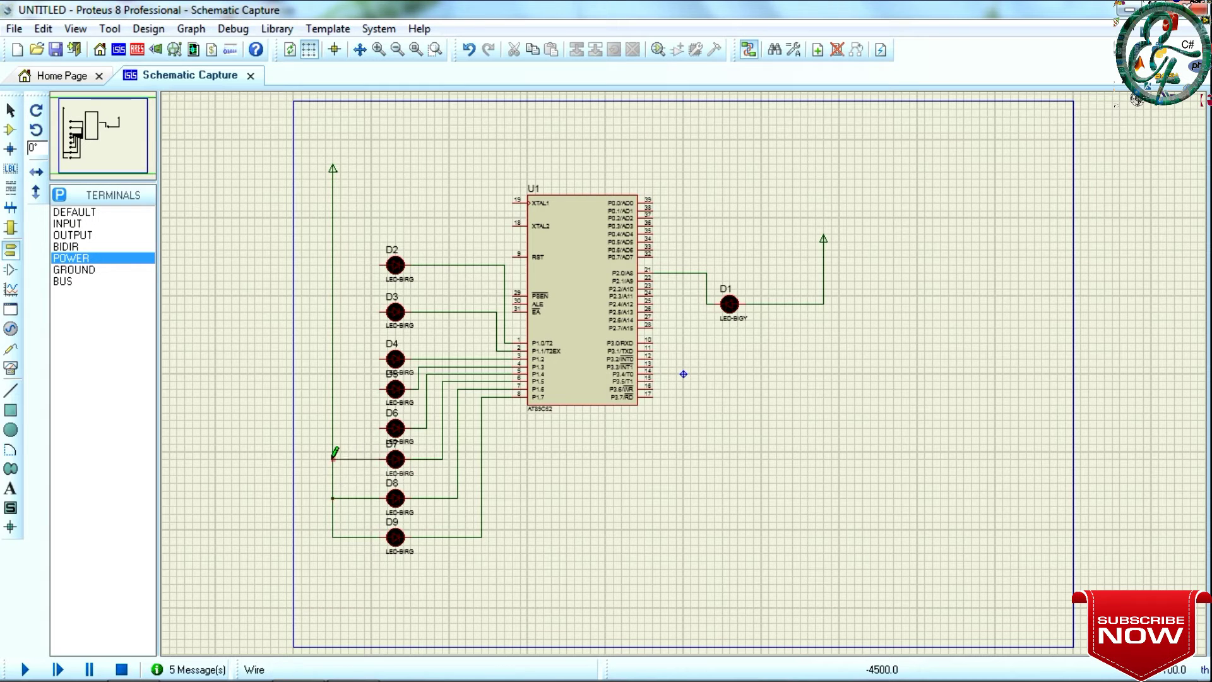
click(382, 428)
click(333, 428)
click(383, 389)
click(332, 388)
click(383, 358)
click(332, 359)
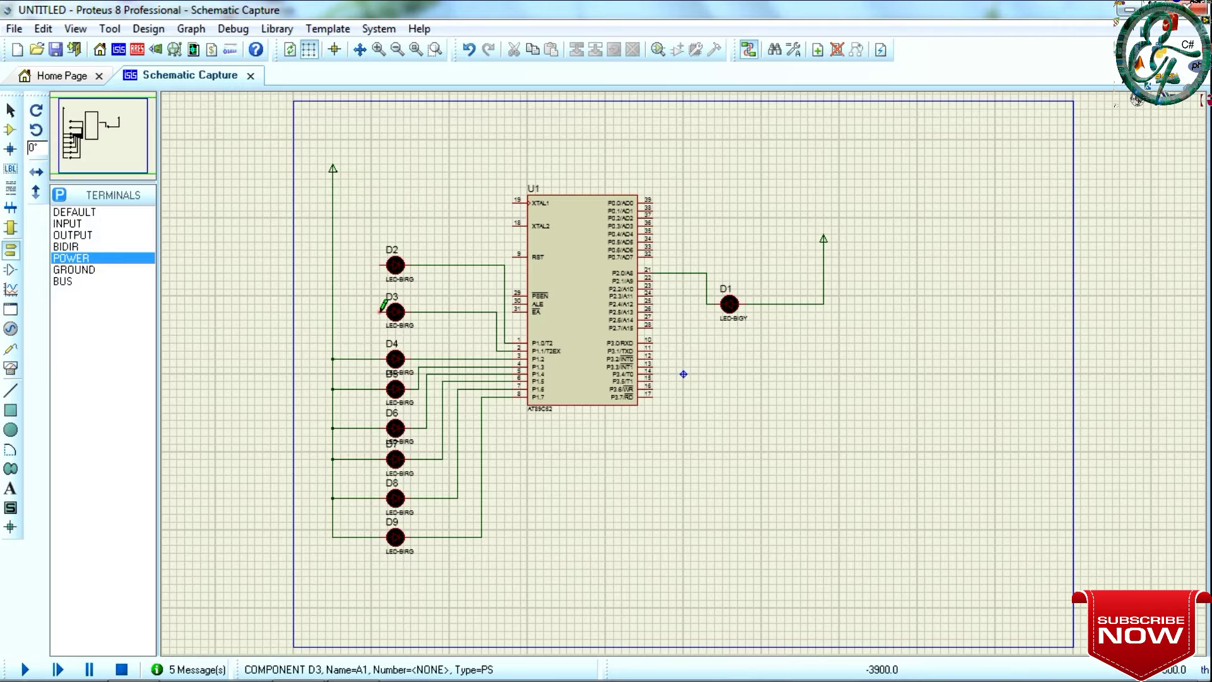
click(333, 311)
click(382, 265)
click(332, 265)
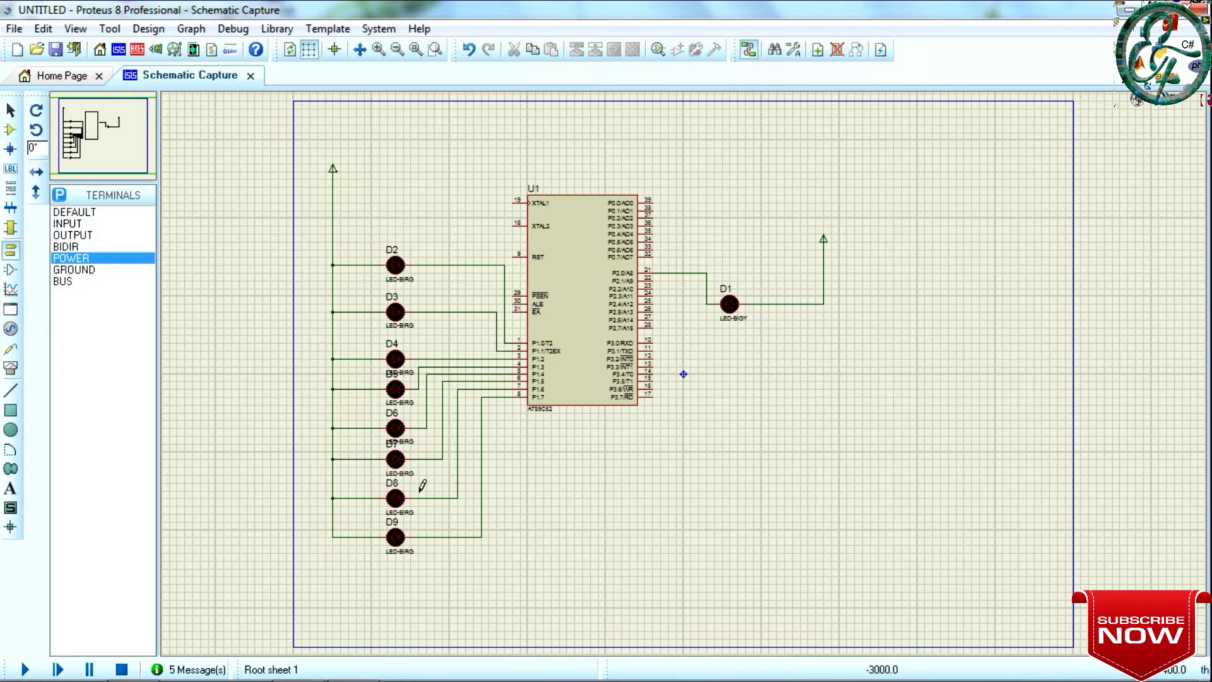
Step: Run the simulation of the circuit with the eight LEDs on port 1
click(55, 49)
click(877, 551)
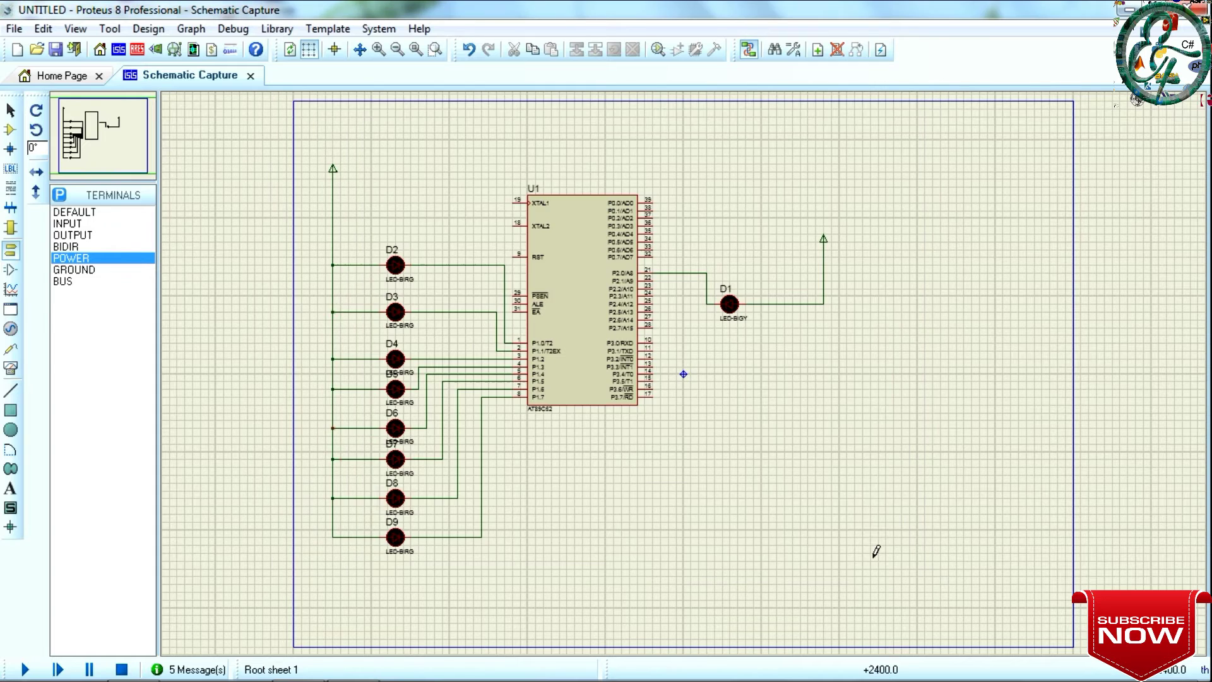
click(23, 671)
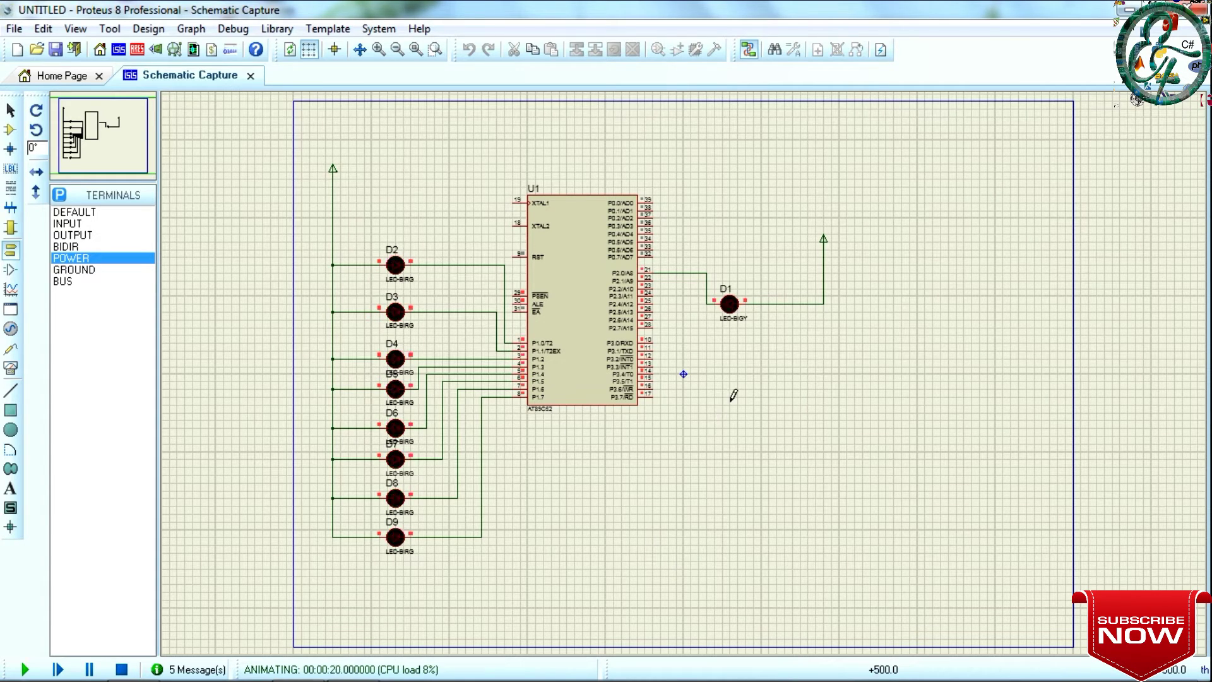
Step: Save the project as led in the sample folder inside 8051 on the Desktop
click(57, 51)
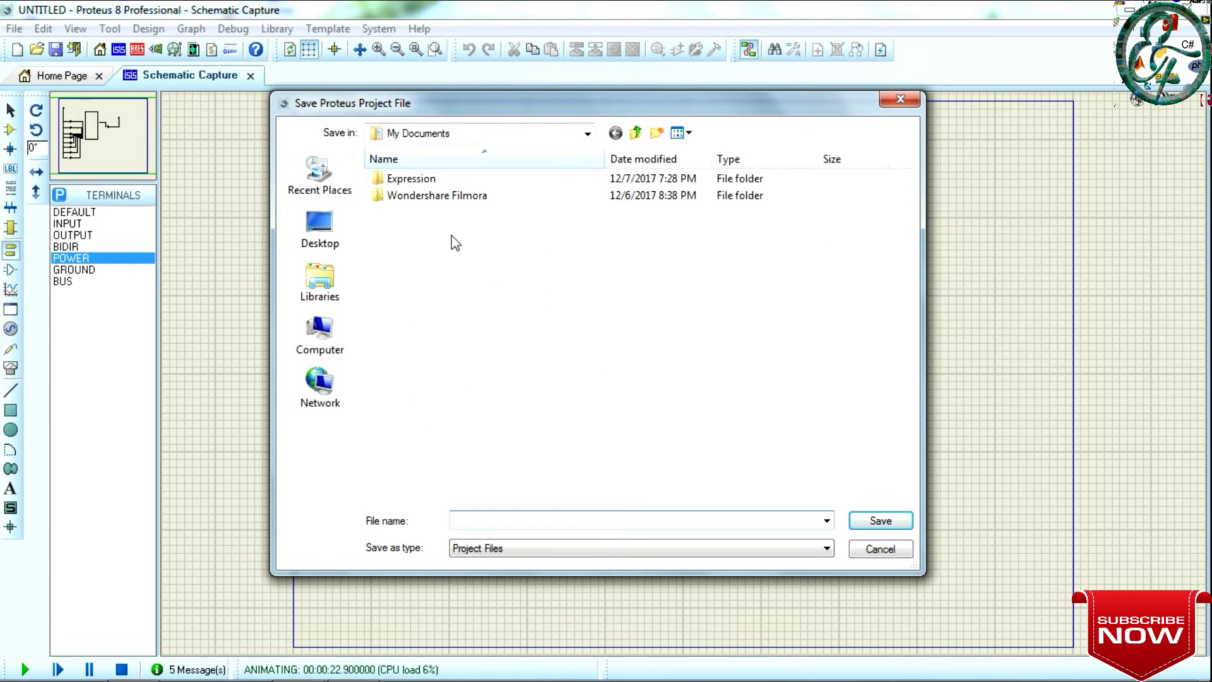
click(320, 233)
click(520, 266)
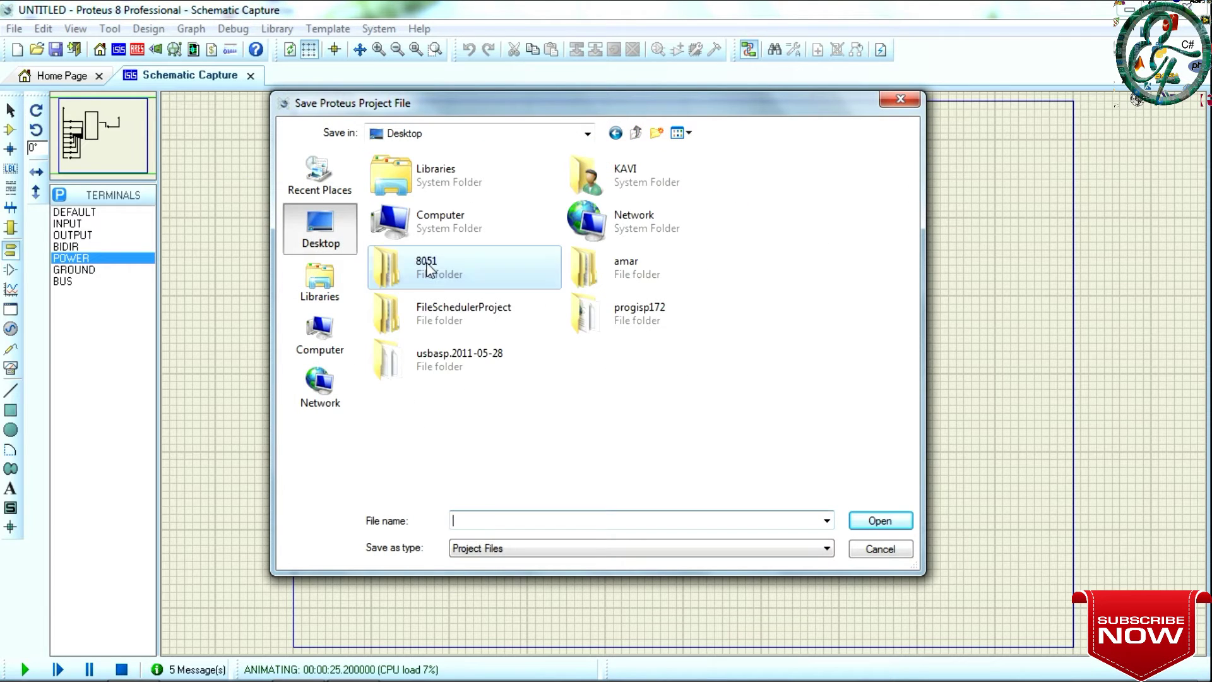
click(890, 517)
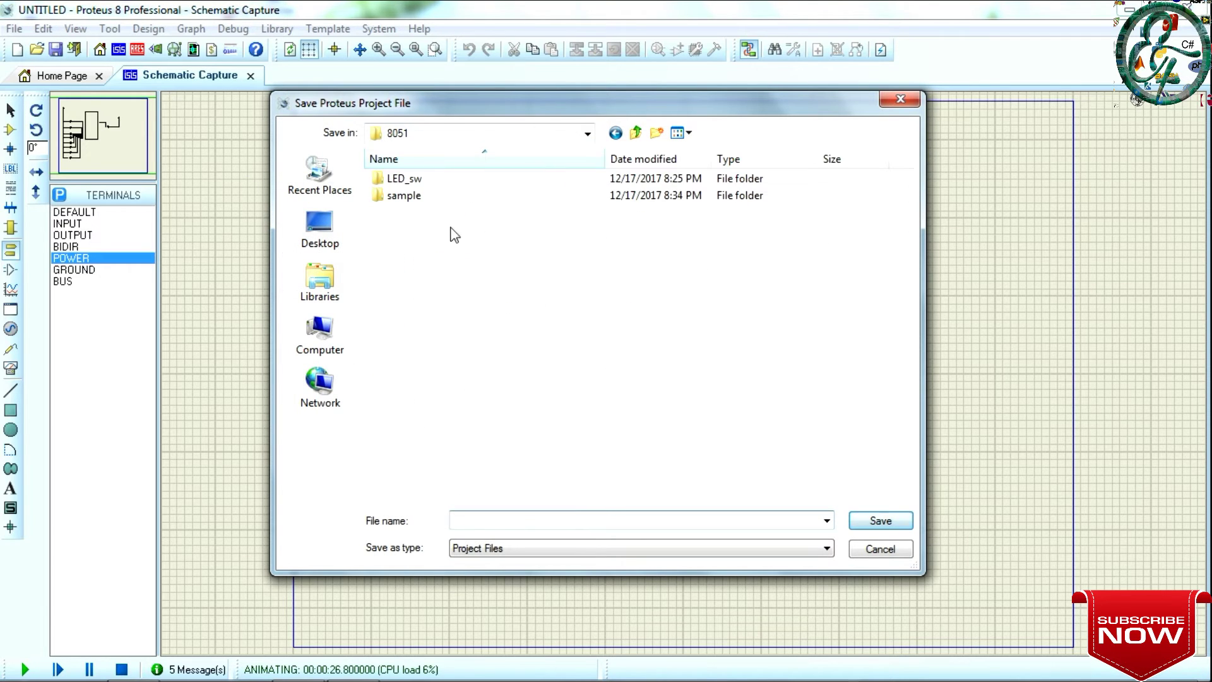
click(543, 519)
text(led)
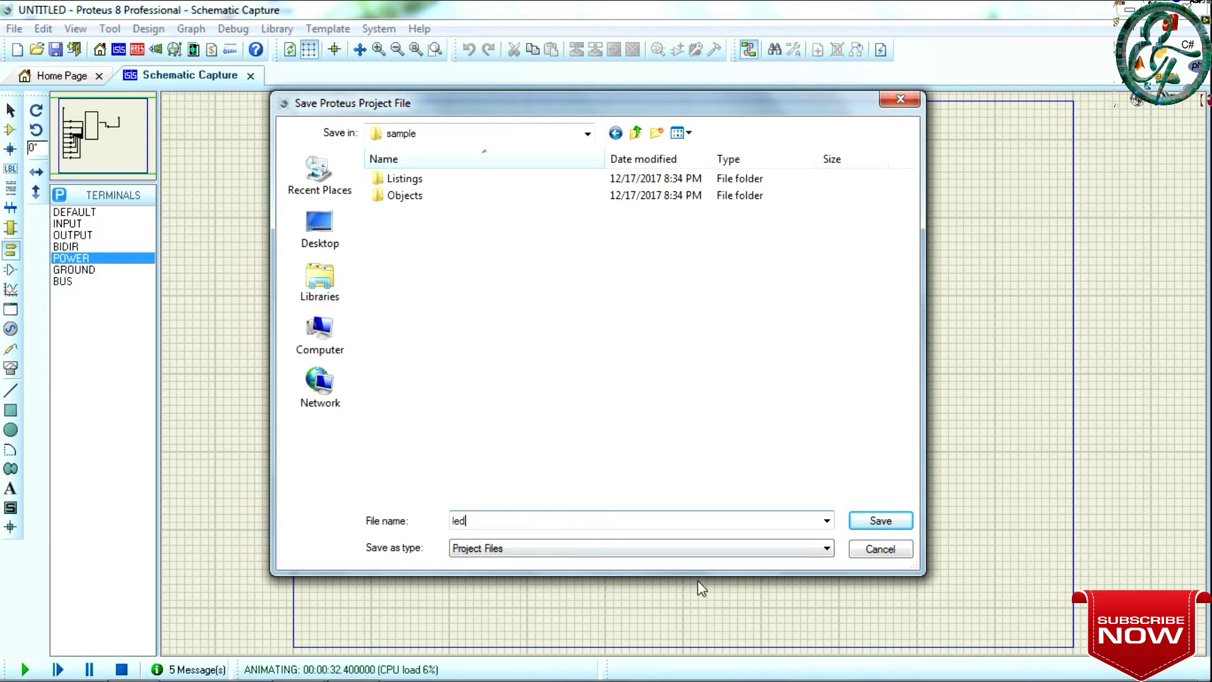
click(871, 519)
Step: Switch to µVision and build the led_sw project
key(alt+Tab)
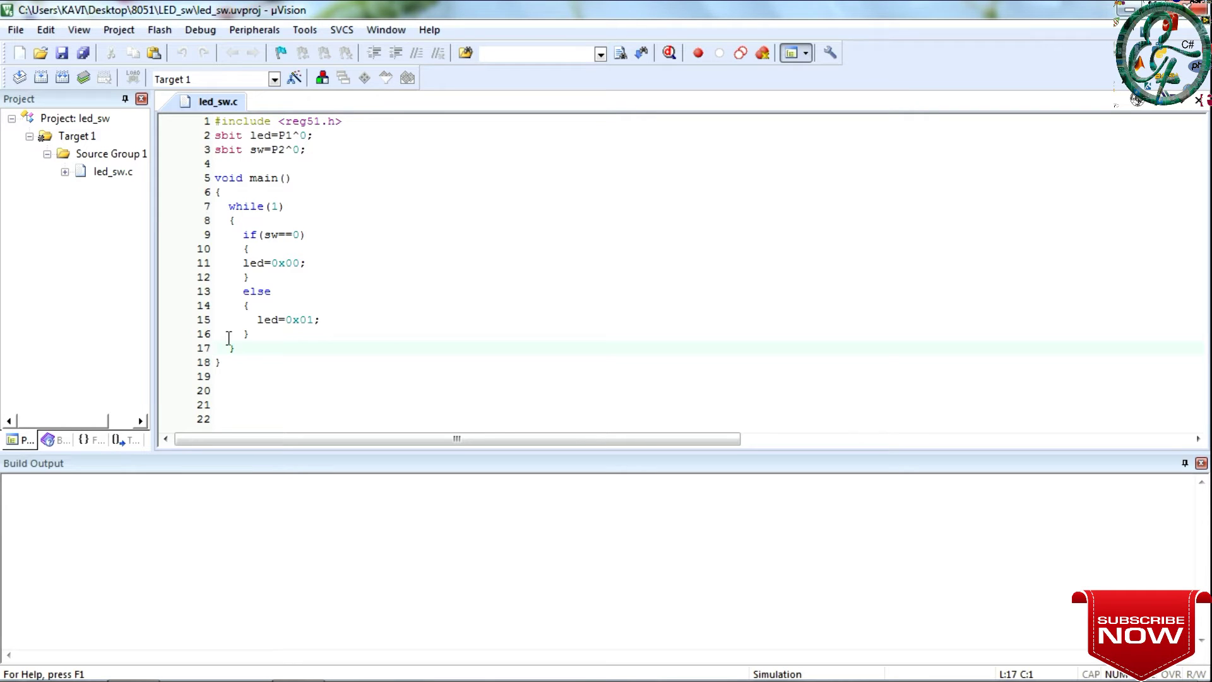
click(41, 77)
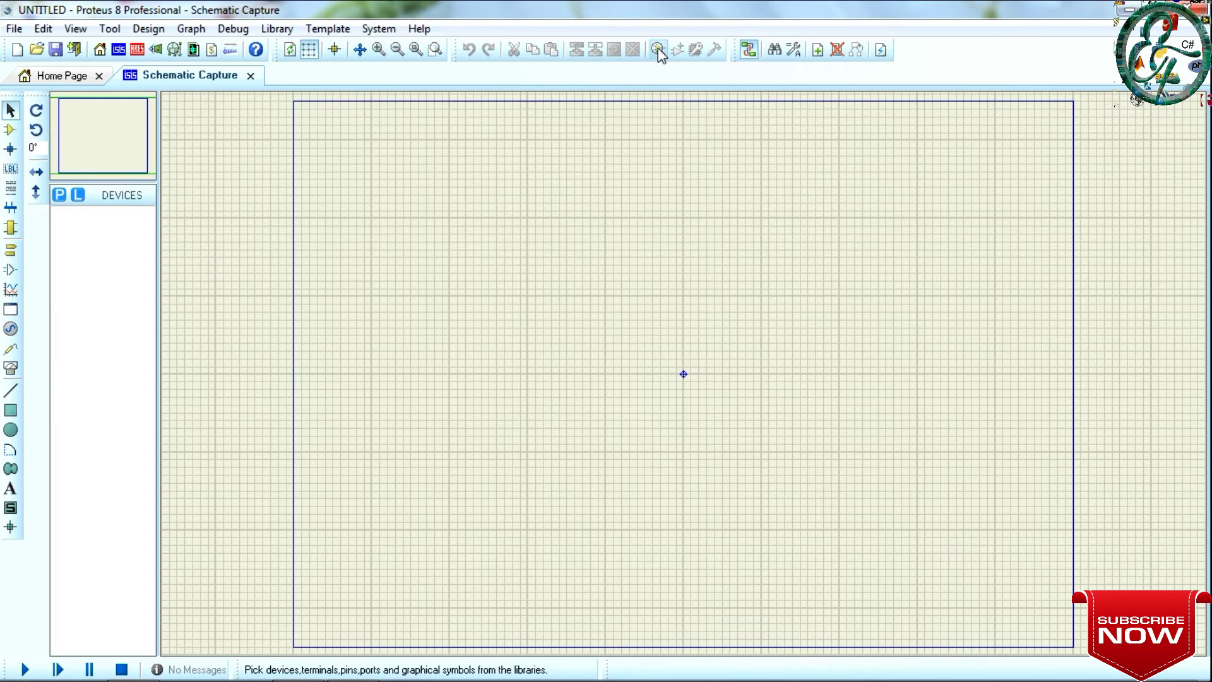
Step: Search the device library for 89c52 and place the AT89C52 microcontroller on the blank Proteus sheet
click(658, 48)
text(89c52)
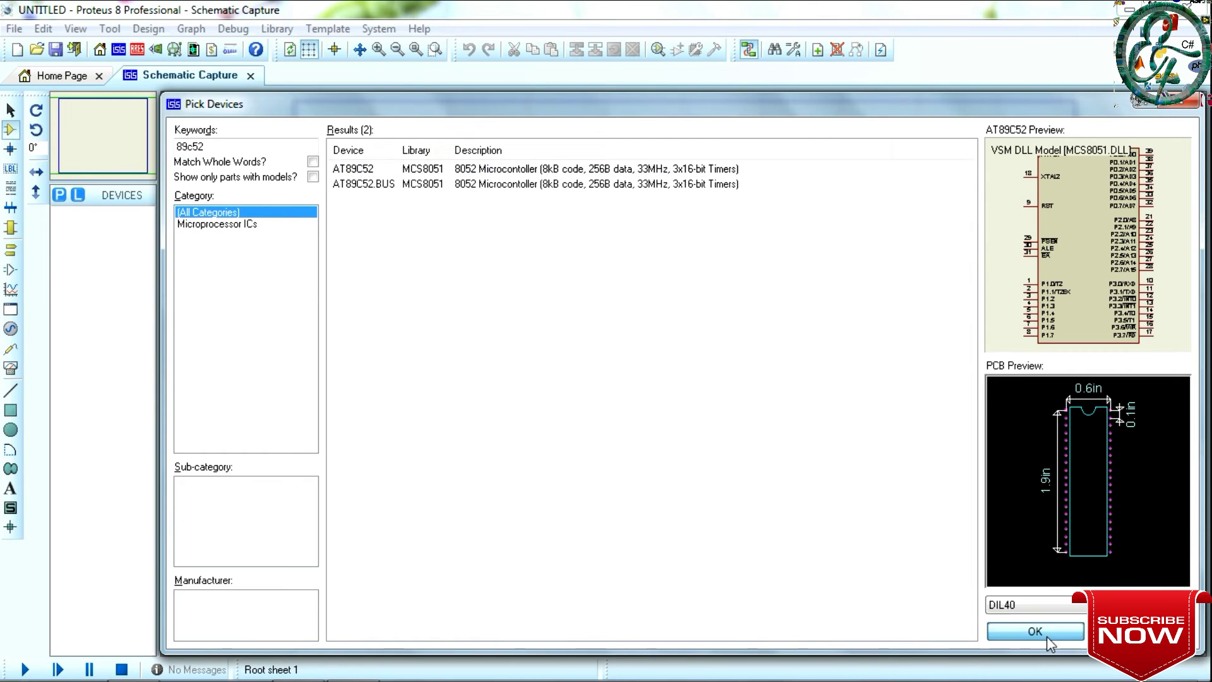
click(1043, 633)
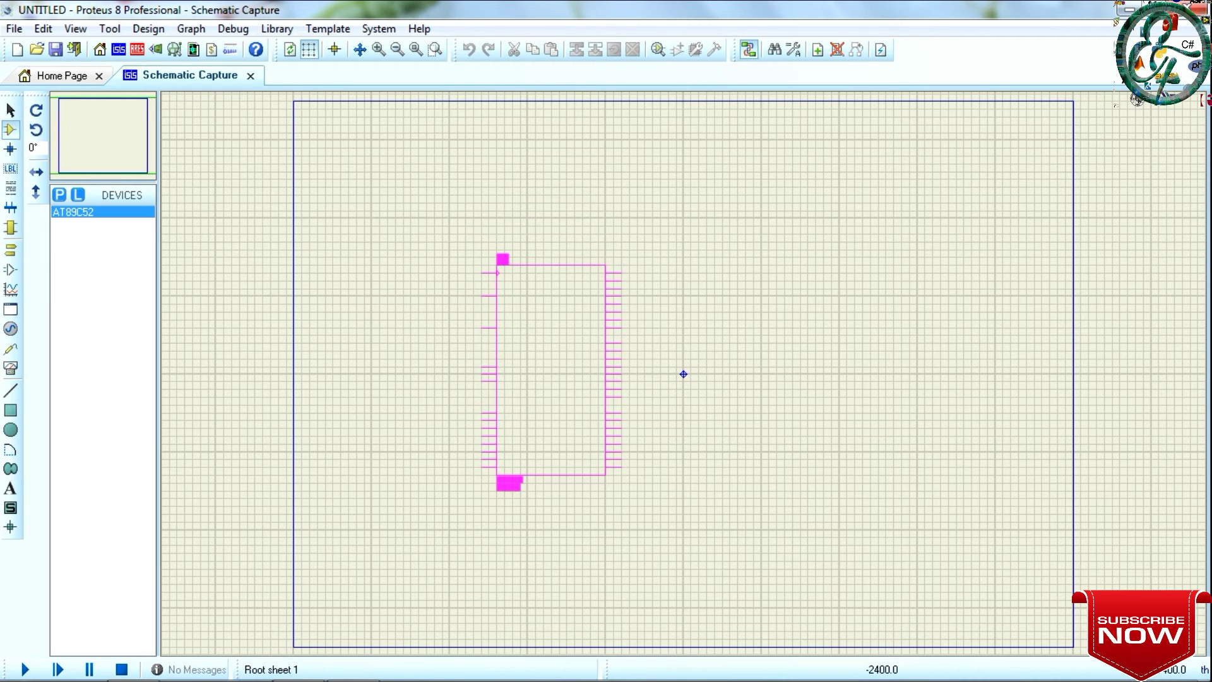
click(551, 370)
Step: Place a POWER terminal above and to the right of the microcontroller
right_click(849, 209)
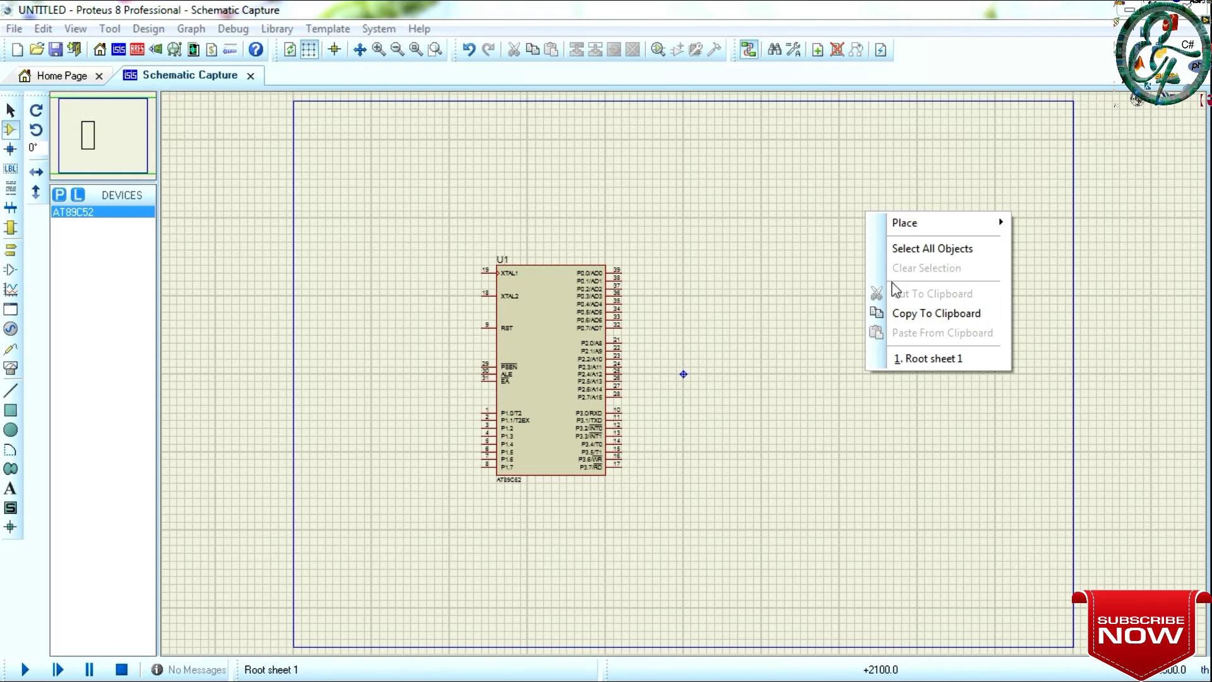
mouse_move(968, 236)
mouse_move(1054, 328)
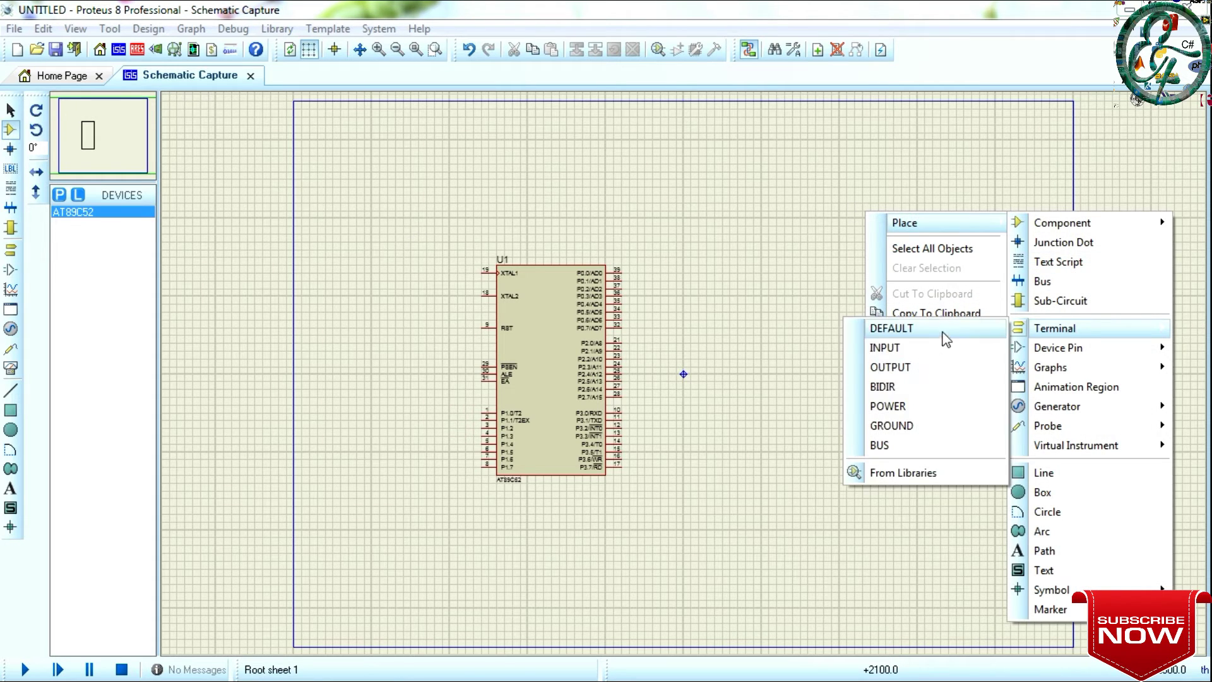
click(903, 407)
click(793, 235)
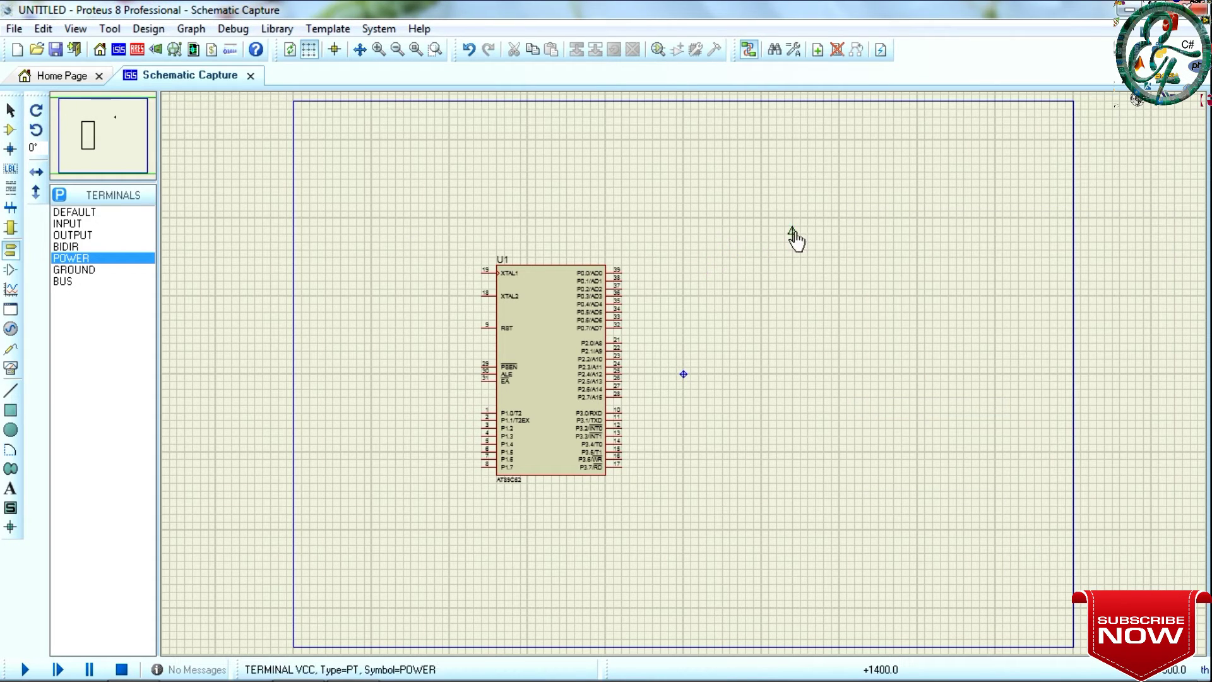
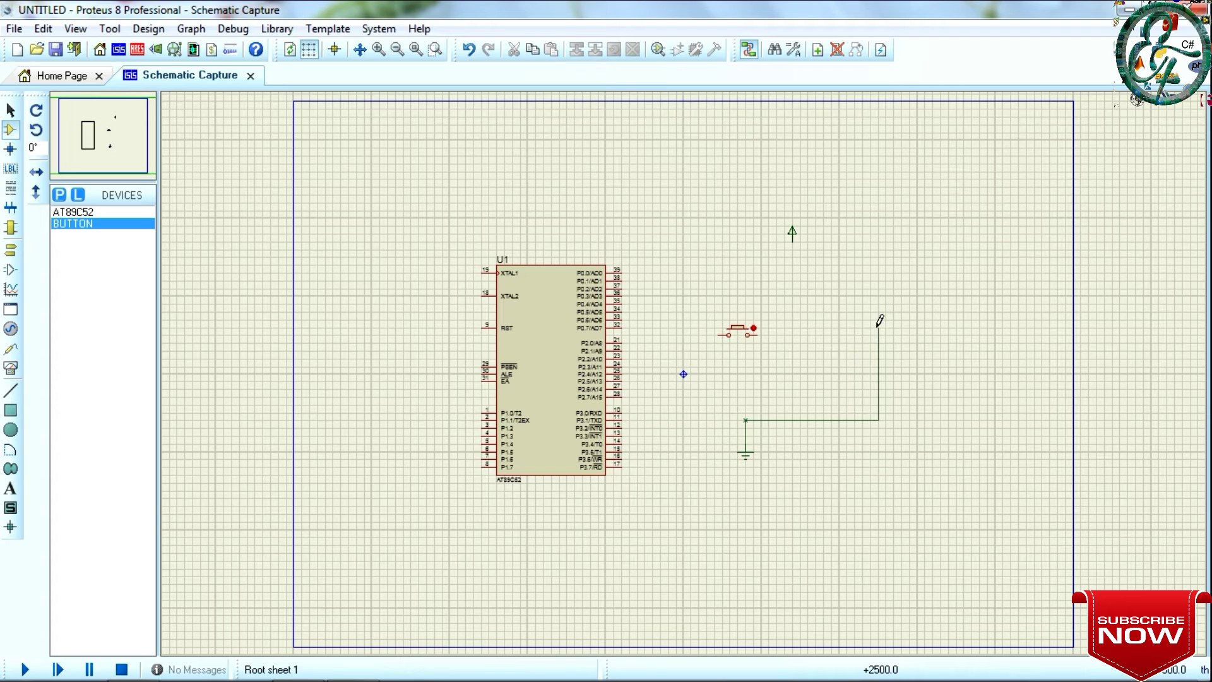
Step: Complete the ground wire to one side of the push button and wire its other side to pin P2.0
click(766, 334)
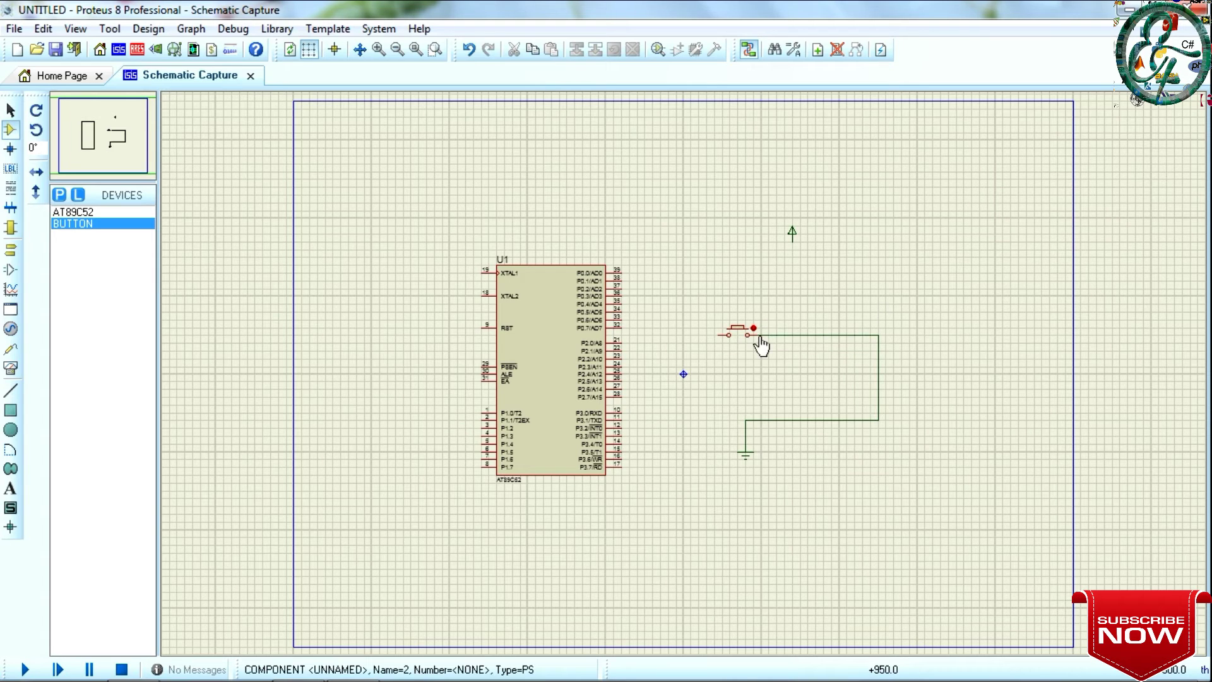
click(622, 343)
click(723, 332)
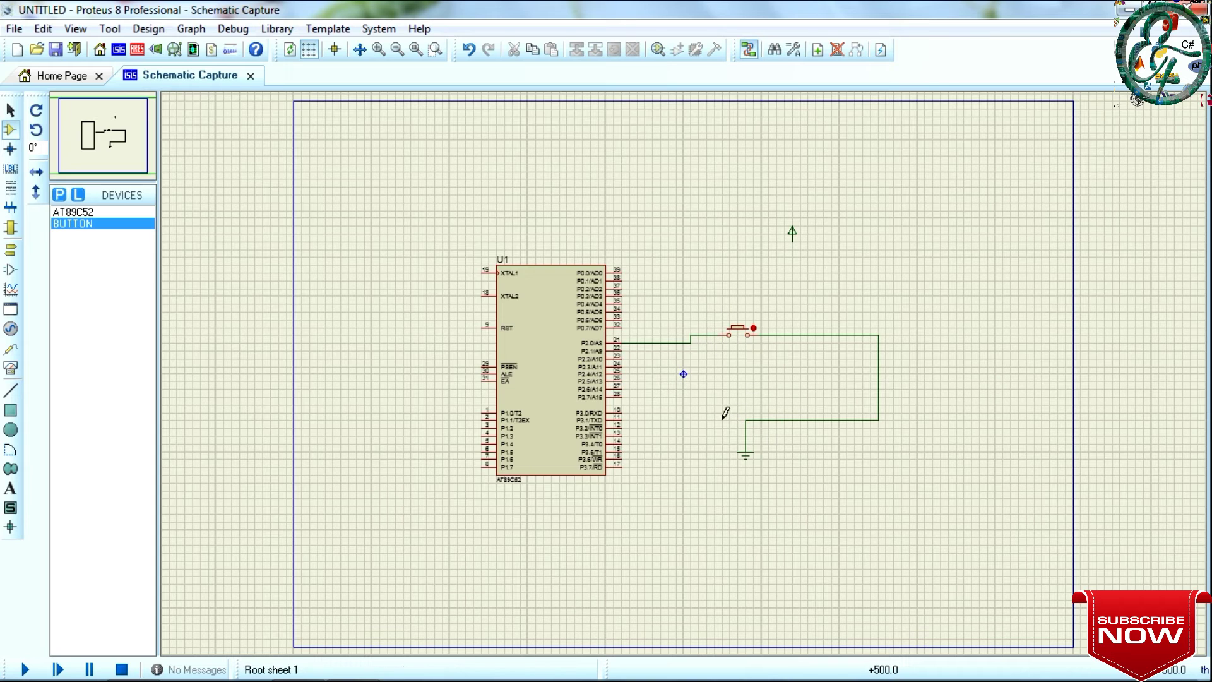
Step: Search the device library for led and place the generic LED to the left of the microcontroller
click(658, 49)
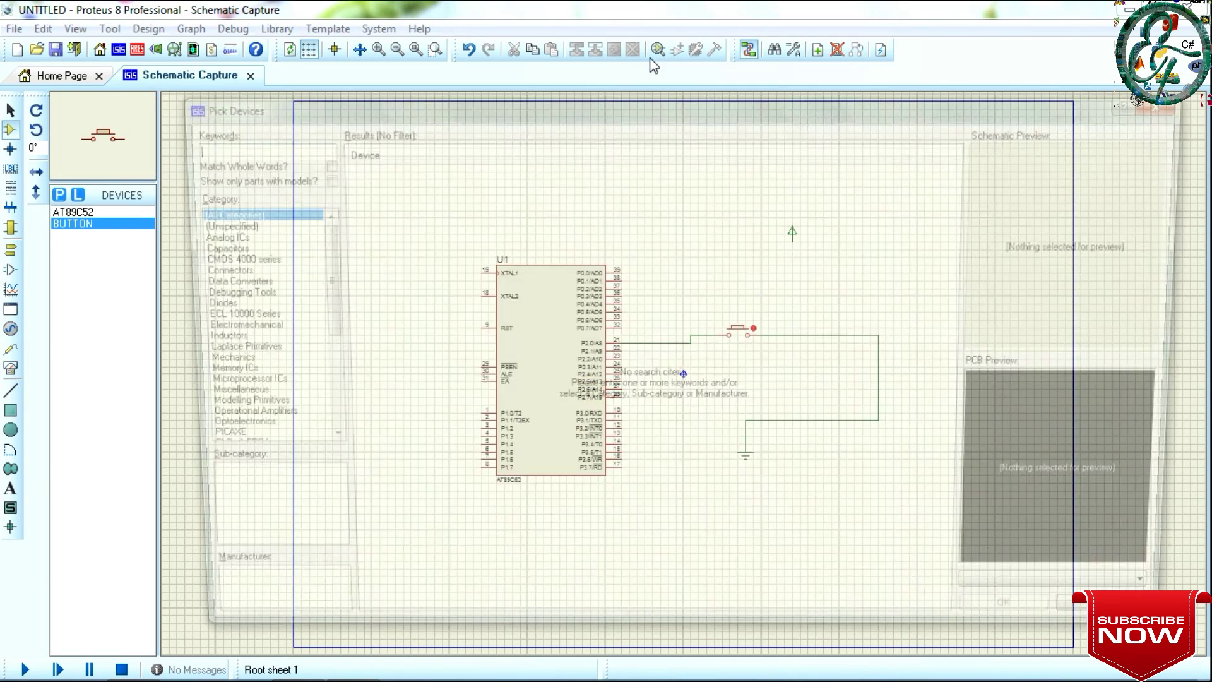
text(led)
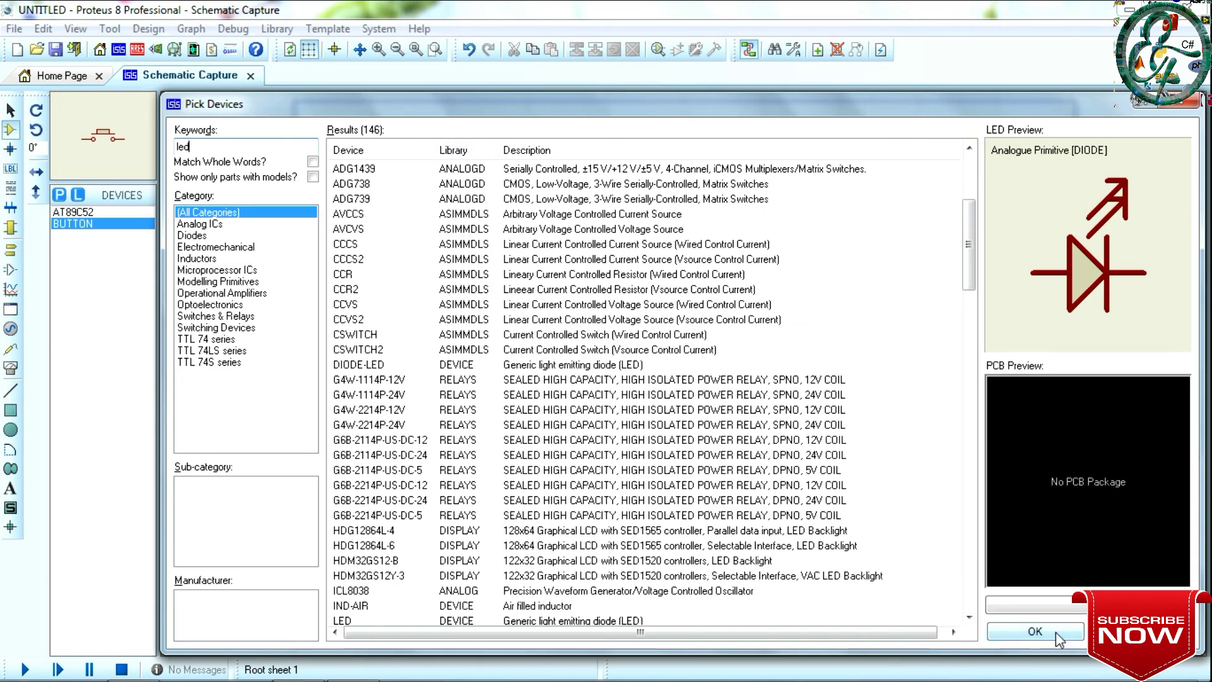
key(Return)
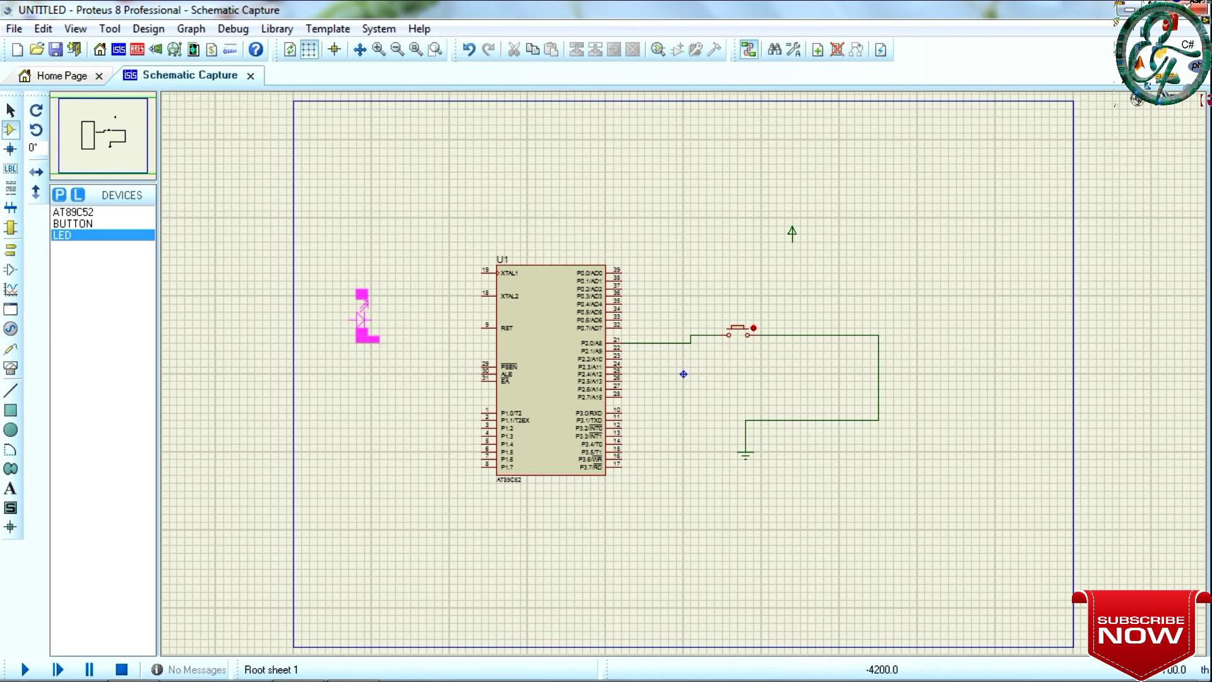
click(352, 319)
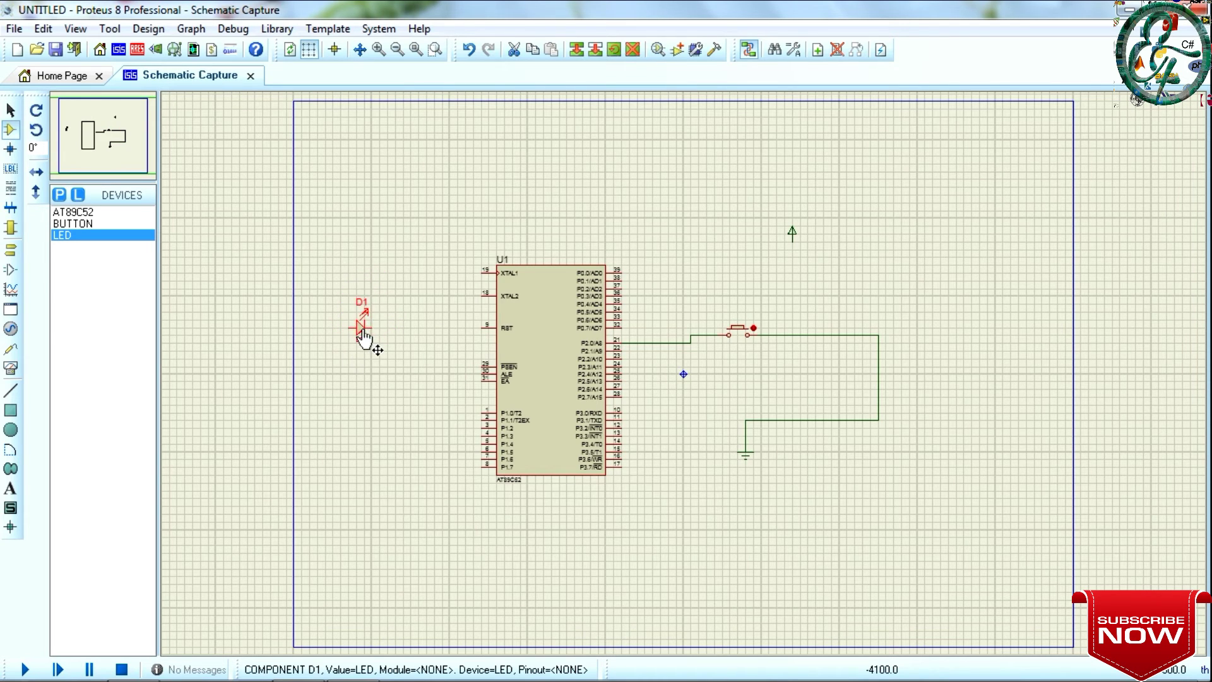
Step: Search the library for led and place the green/amber LED-BIGY left of the microcontroller in place of the generic LED
click(658, 49)
text(led)
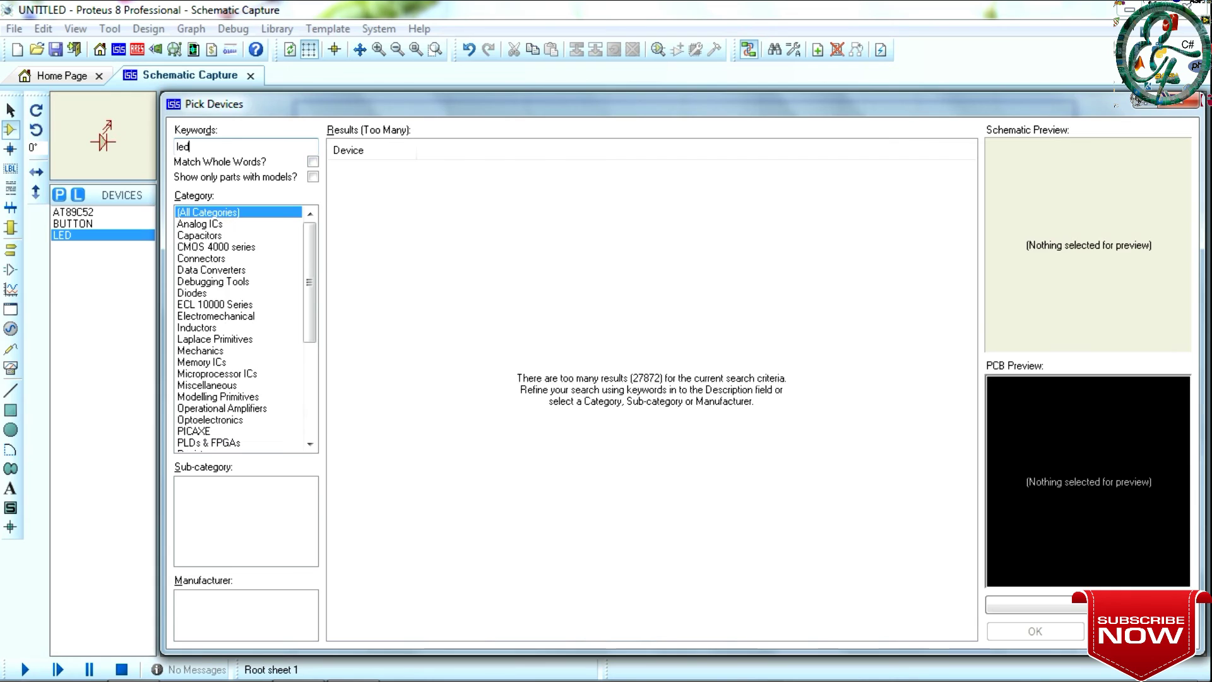
scroll(625, 594, down, 1)
click(625, 605)
scroll(625, 590, down, 1)
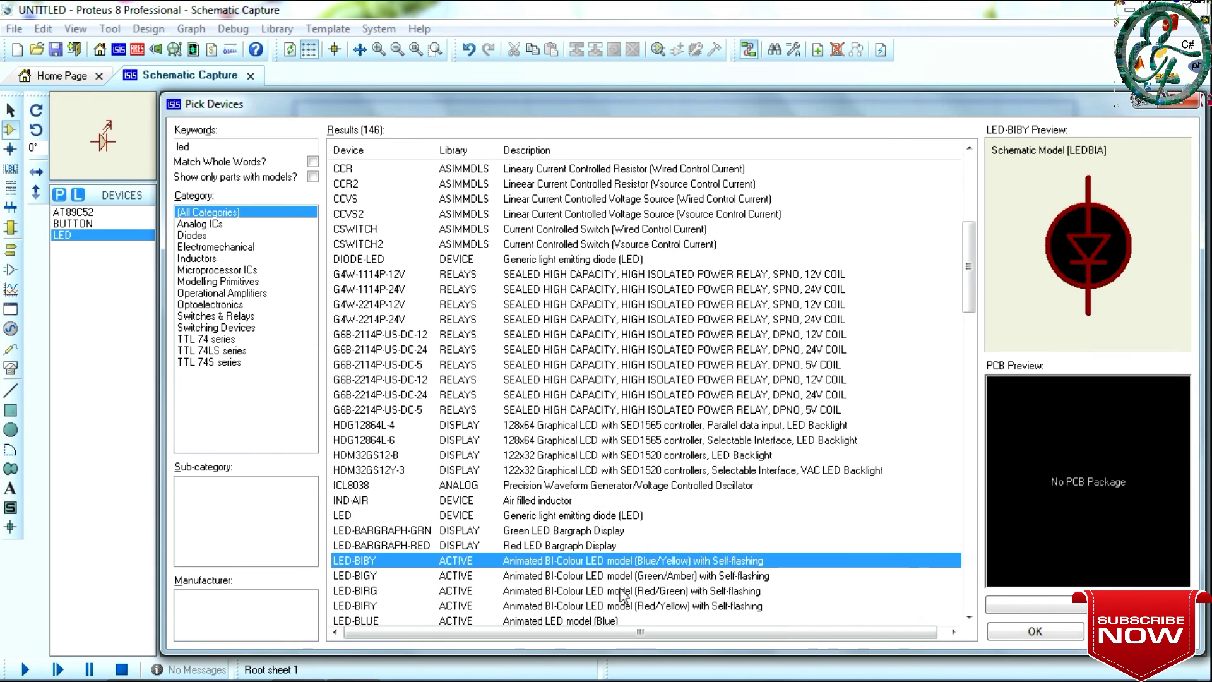
click(625, 576)
click(1035, 632)
click(395, 396)
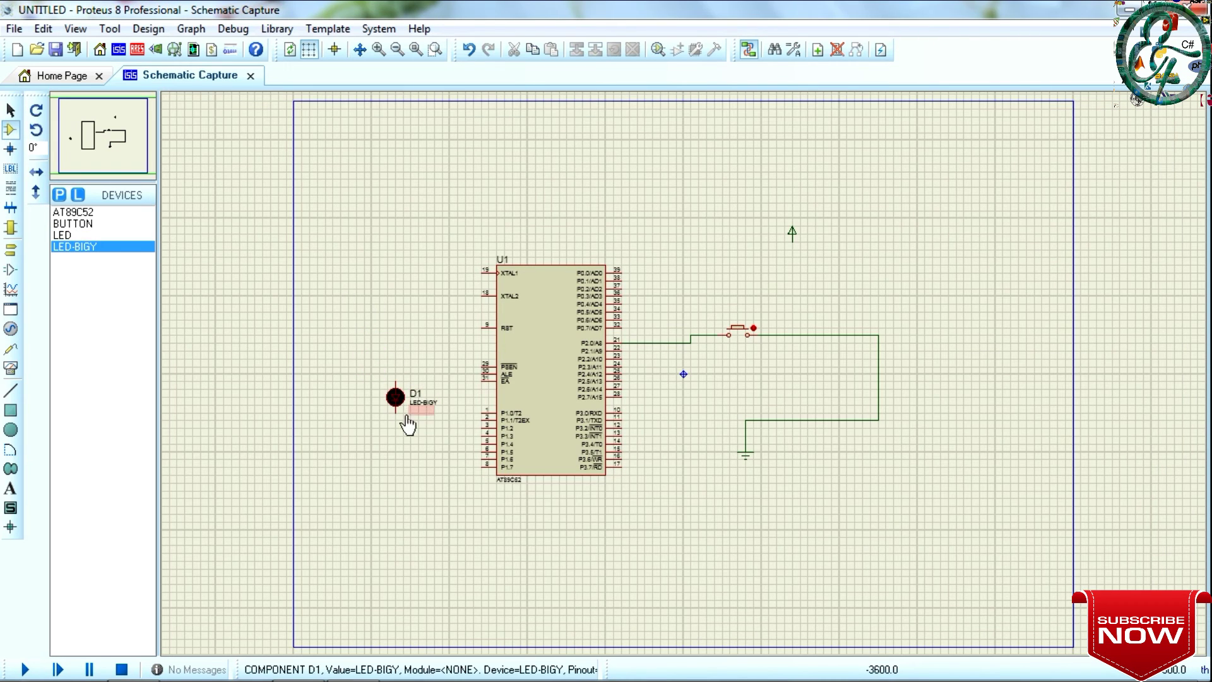
Step: Rotate the LED-BIGY so it lies horizontally and wire its microcontroller-facing side to pin P1.0
right_click(413, 396)
click(444, 355)
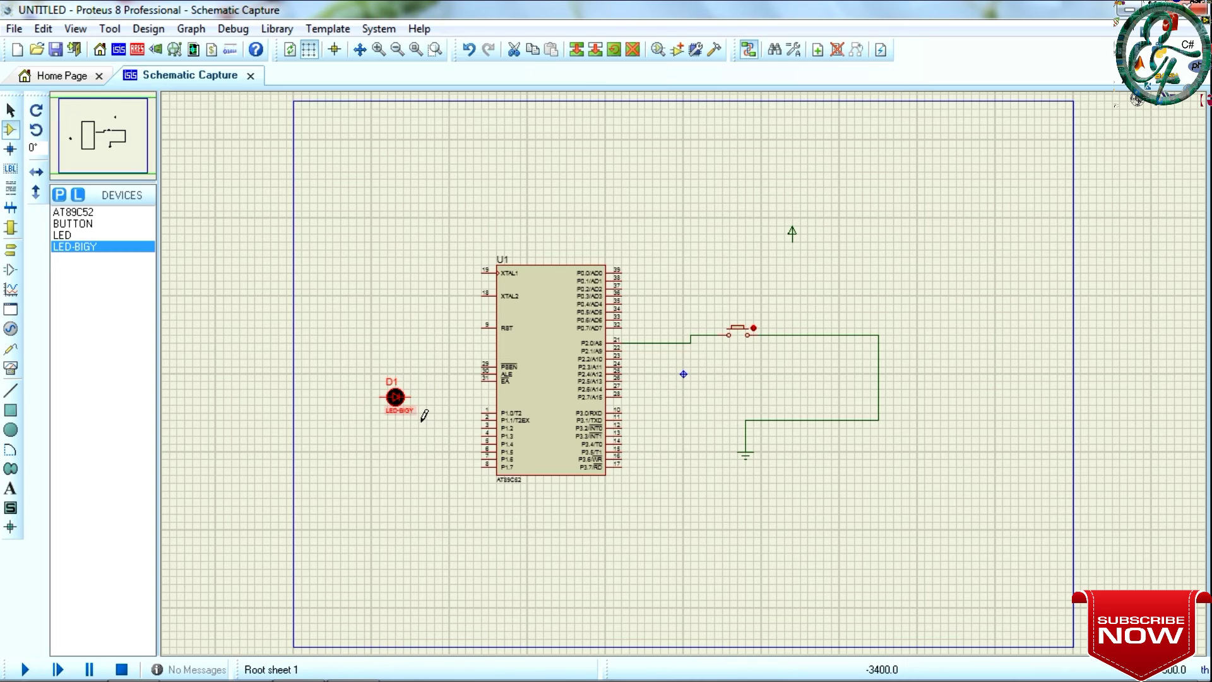
click(409, 397)
click(482, 413)
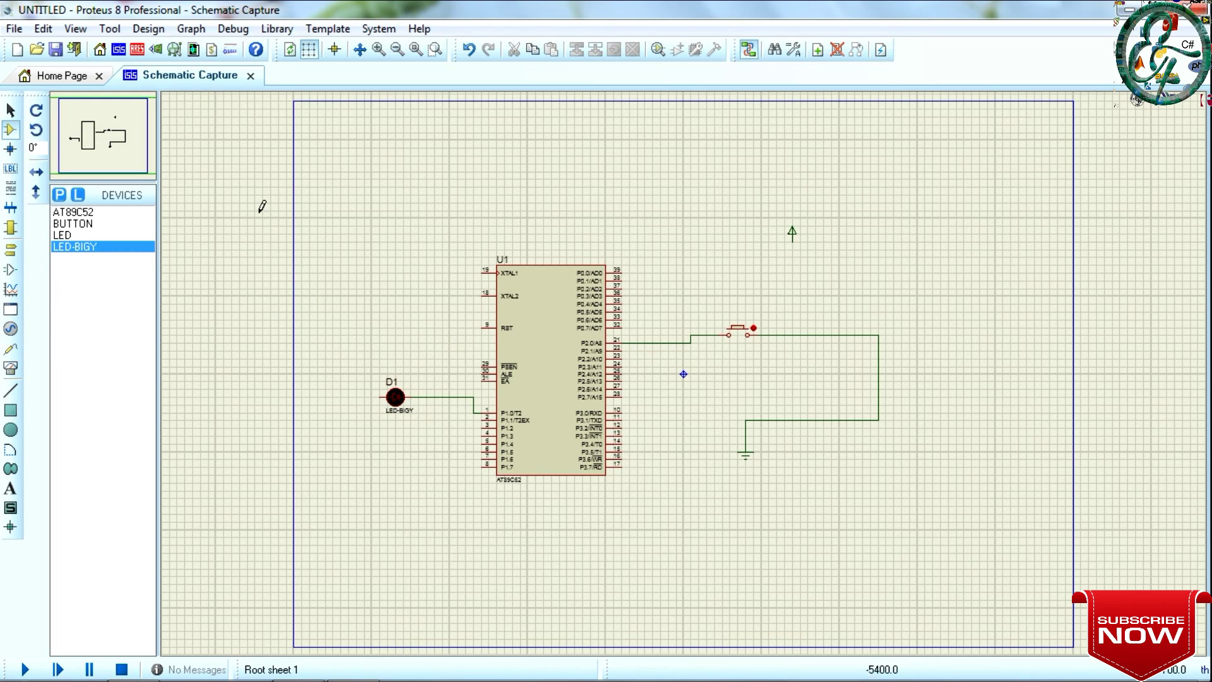
Step: Move the POWER terminal above and to the left of the LED and wire it to the LED's free side
double_click(793, 234)
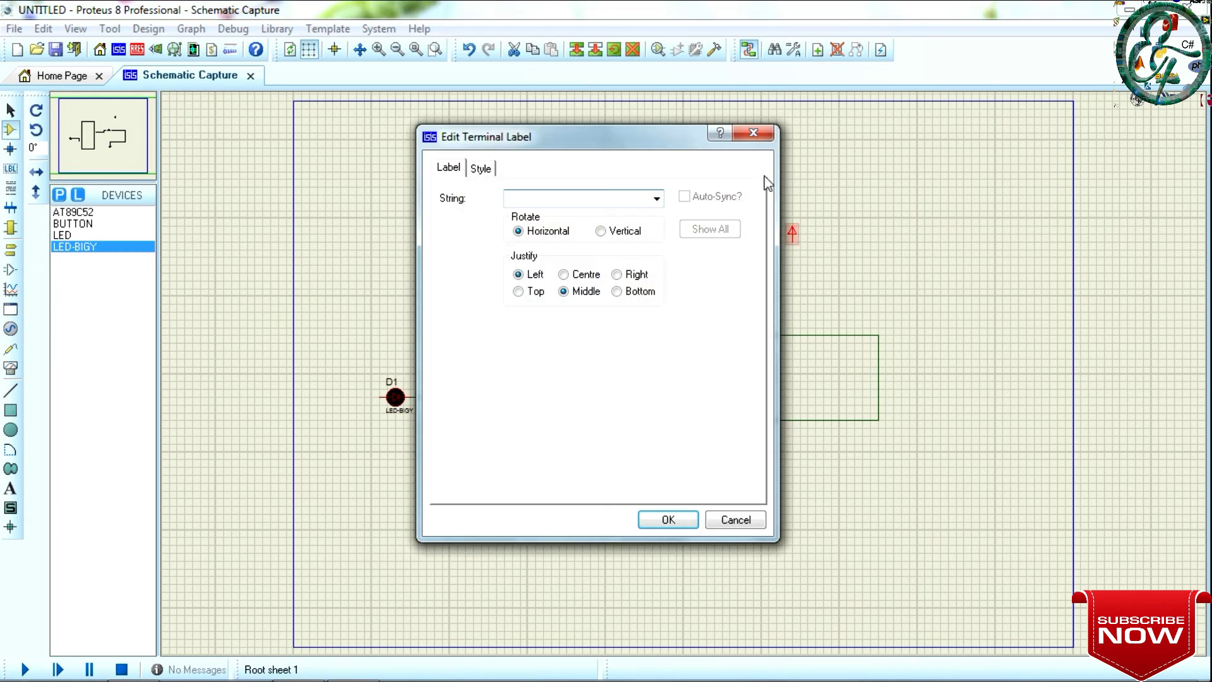
key(Escape)
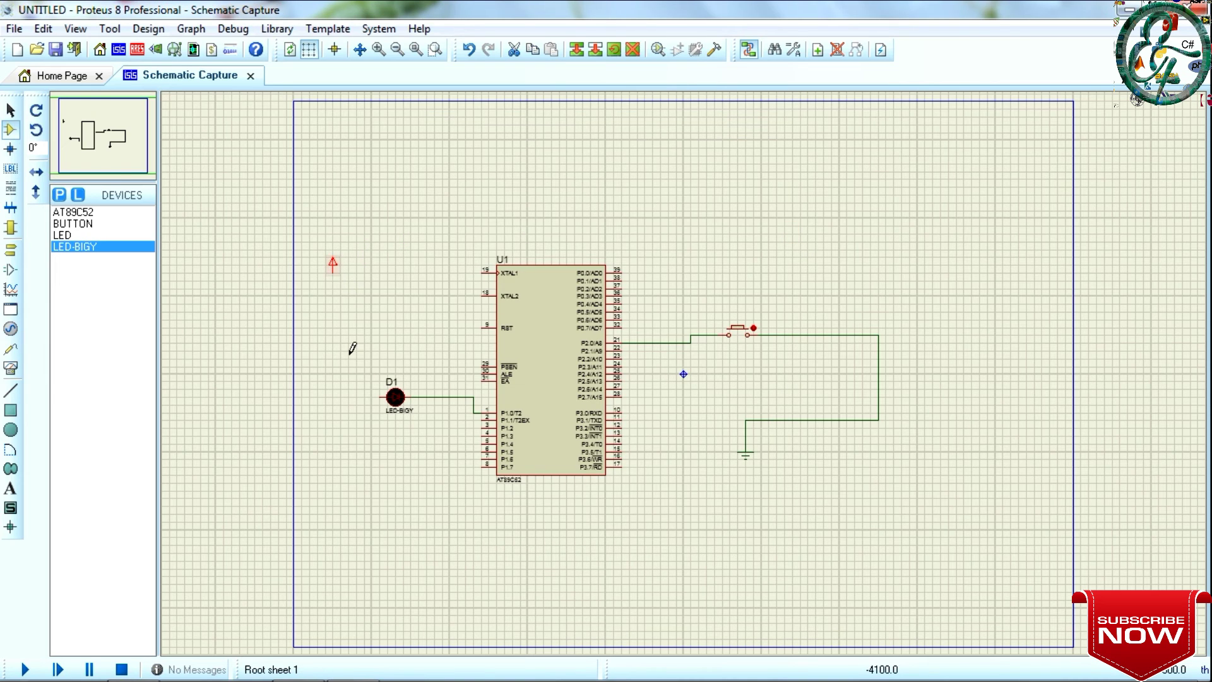
click(333, 268)
click(378, 396)
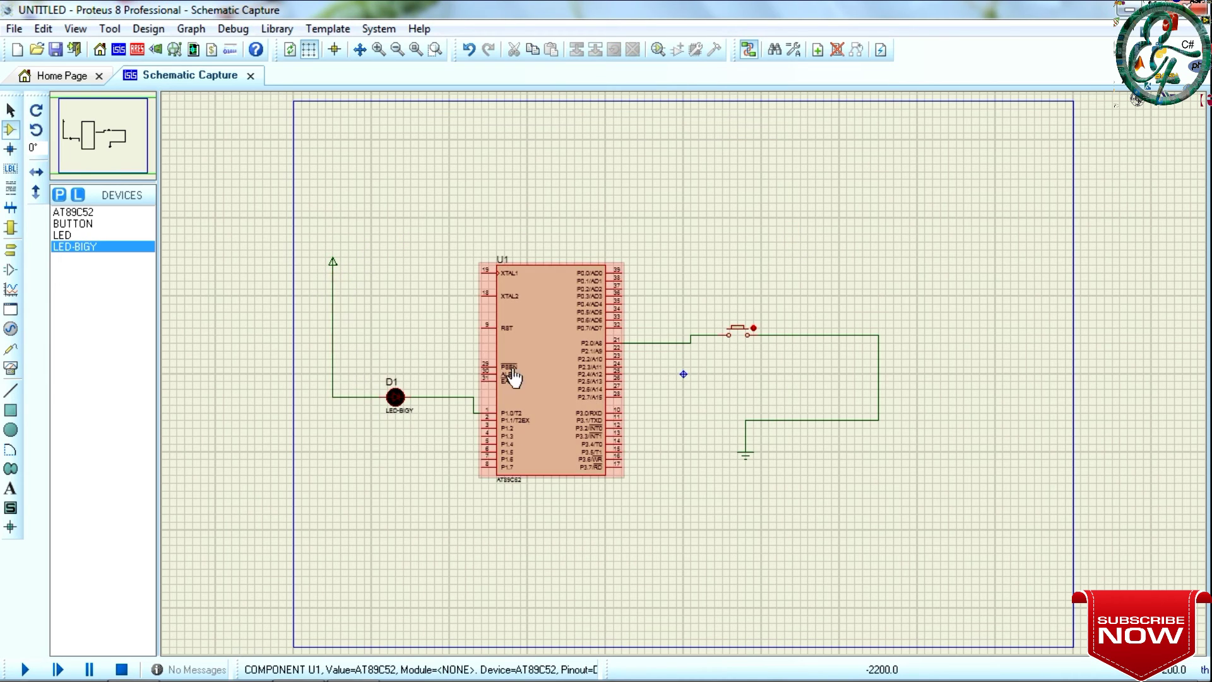
Step: Load led_sw.hex from the project's Objects folder inside the desktop 8051 folder as the AT89C52's program file
double_click(550, 373)
click(653, 268)
click(350, 265)
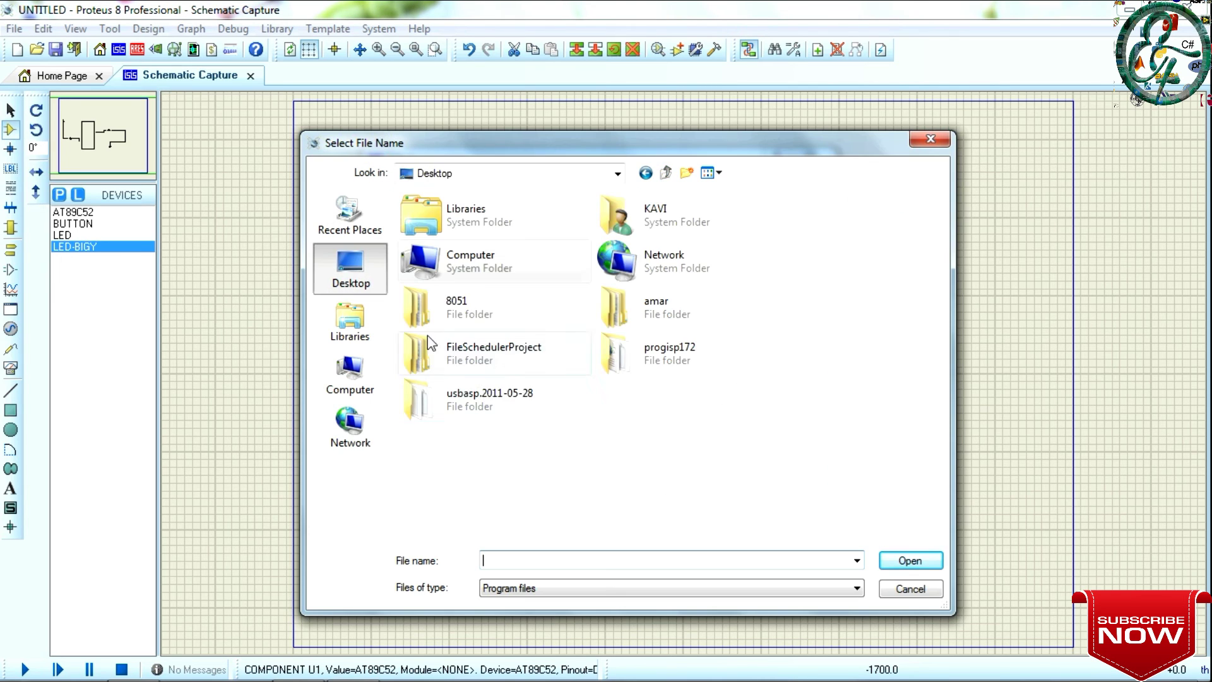
double_click(460, 310)
double_click(434, 217)
double_click(434, 234)
click(436, 218)
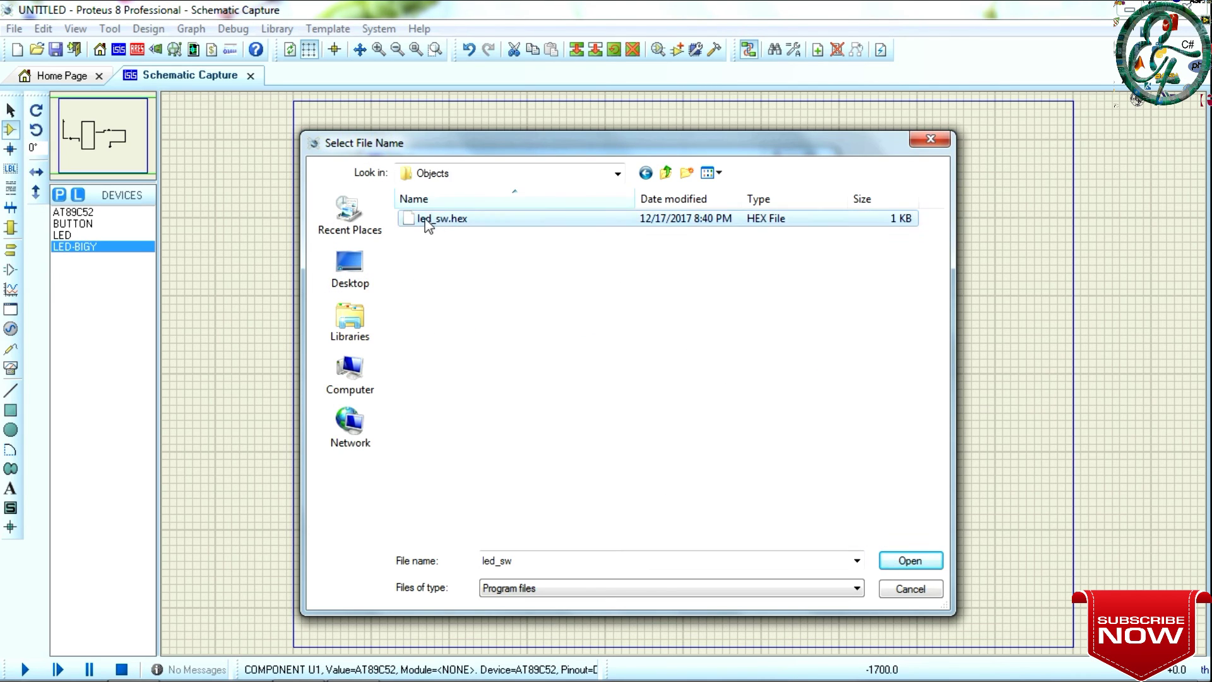
click(911, 561)
click(779, 195)
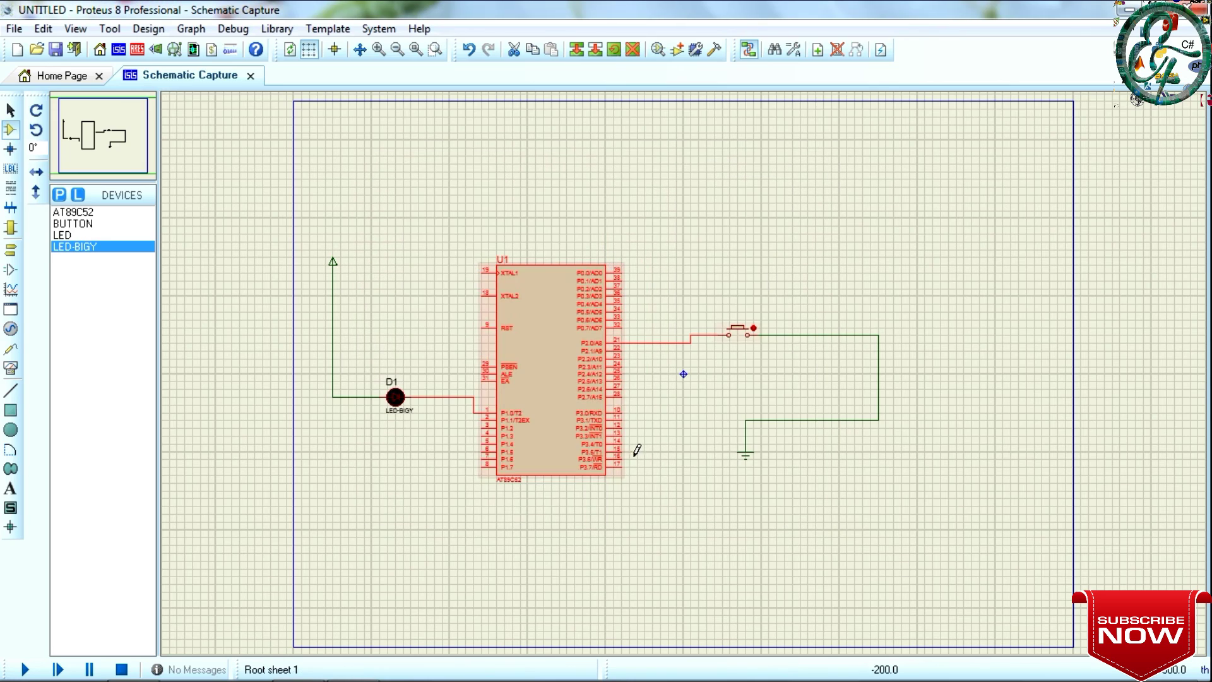
Step: Run the simulation and operate the push button on P2.0 to test its control of the LED
key(F7)
scroll(359, 465, up, 3)
scroll(685, 365, up, 2)
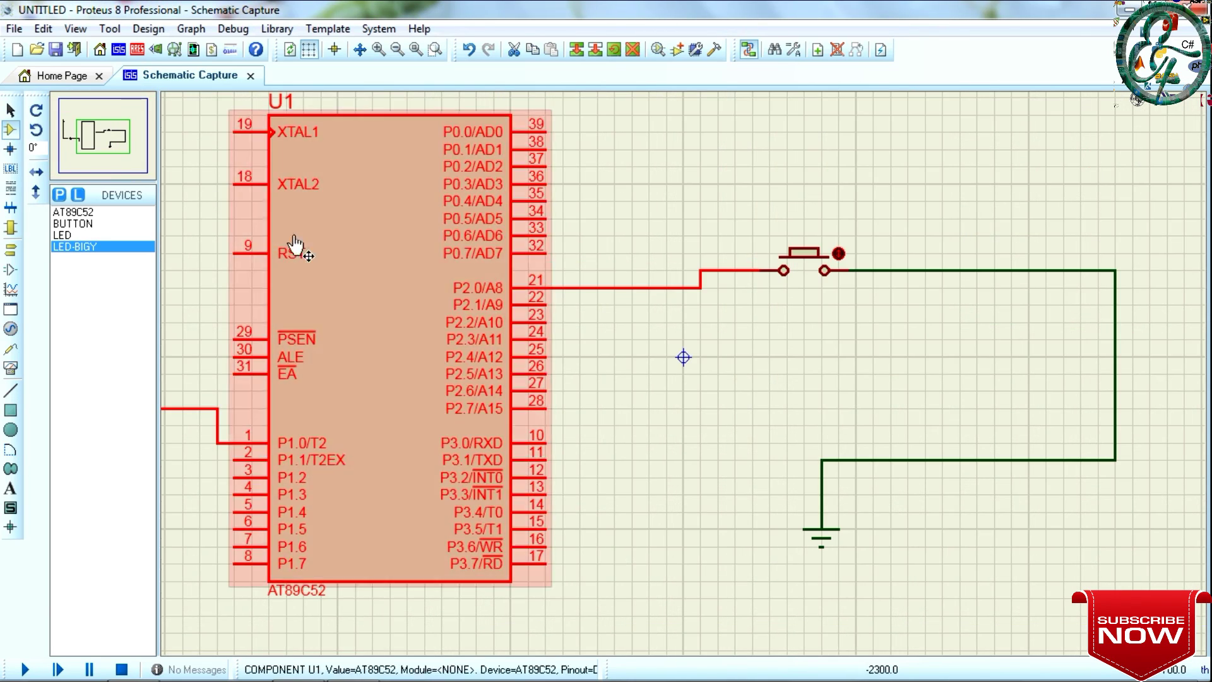
click(156, 180)
click(95, 134)
drag(94, 134, 99, 134)
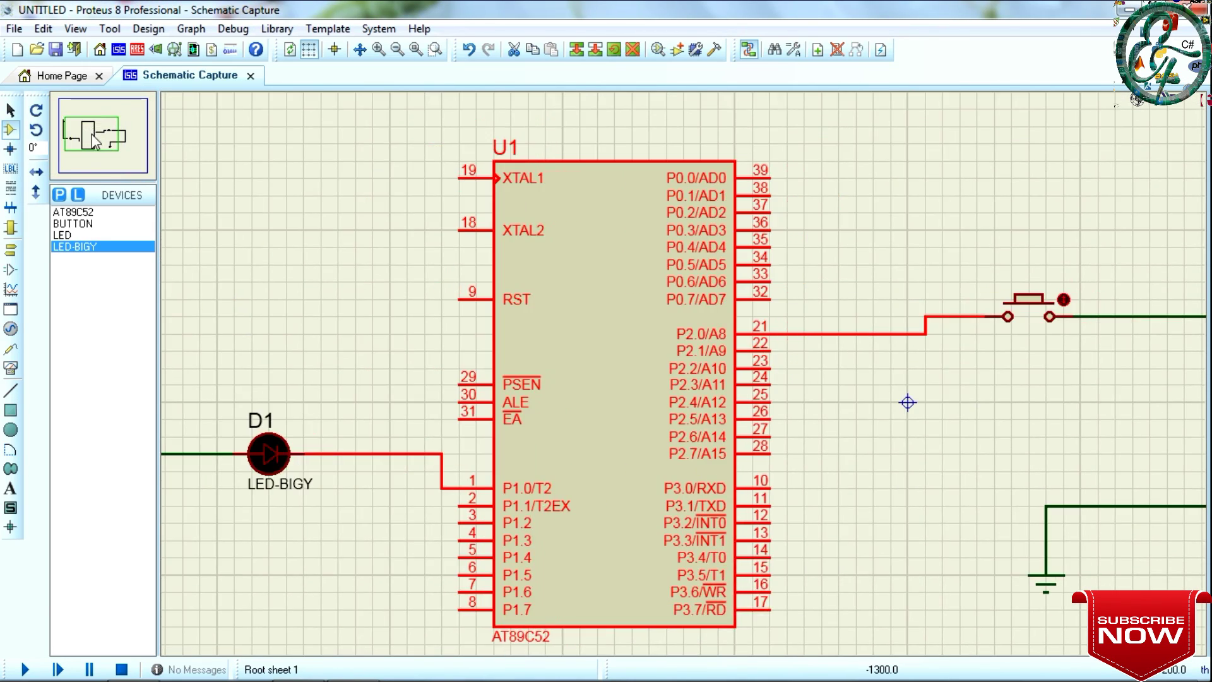
scroll(490, 387, down, 1)
scroll(460, 570, up, 1)
click(26, 670)
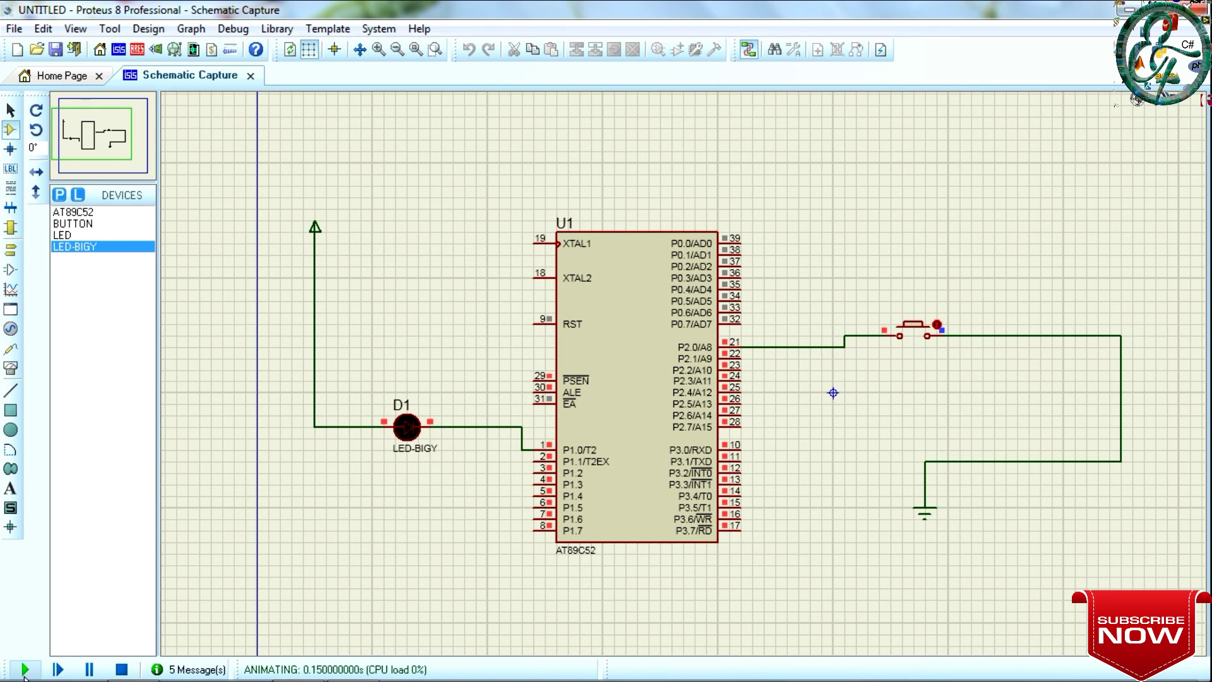
click(918, 337)
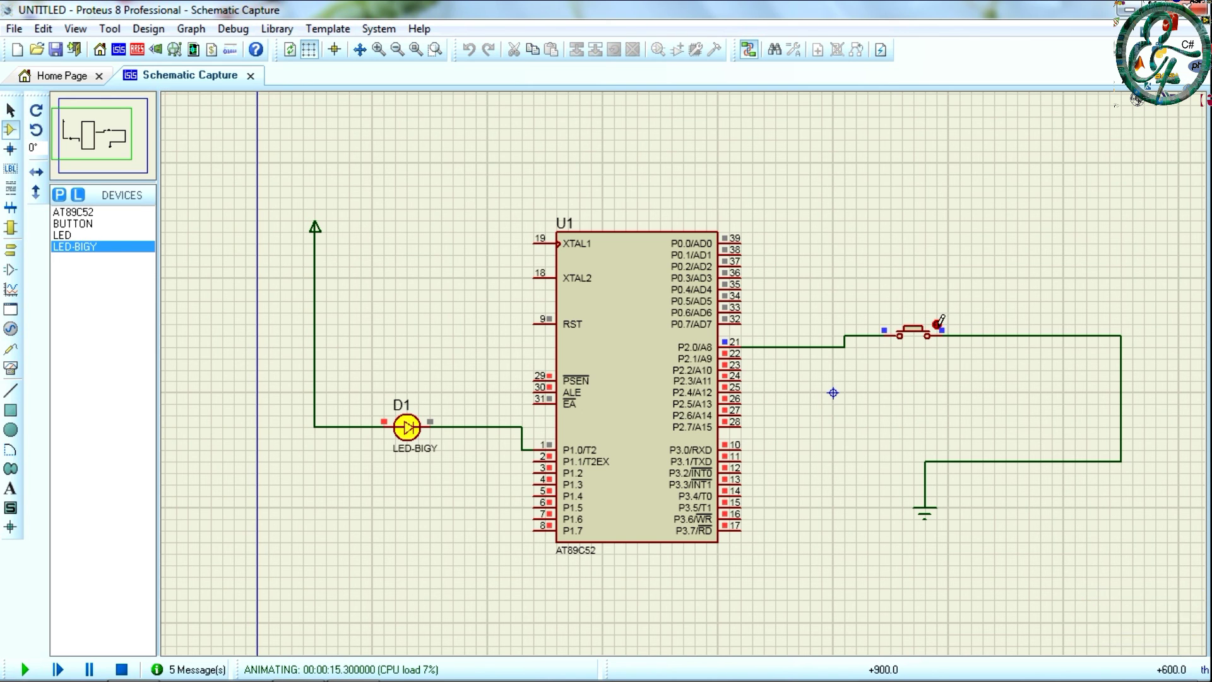
click(915, 332)
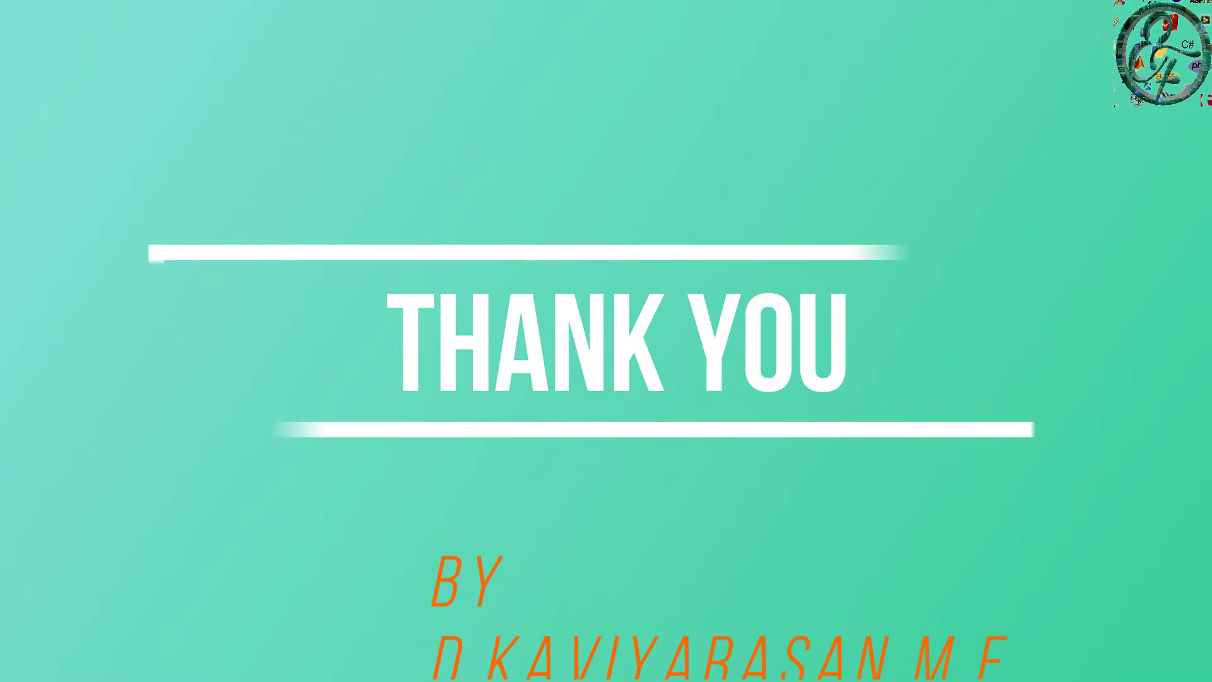